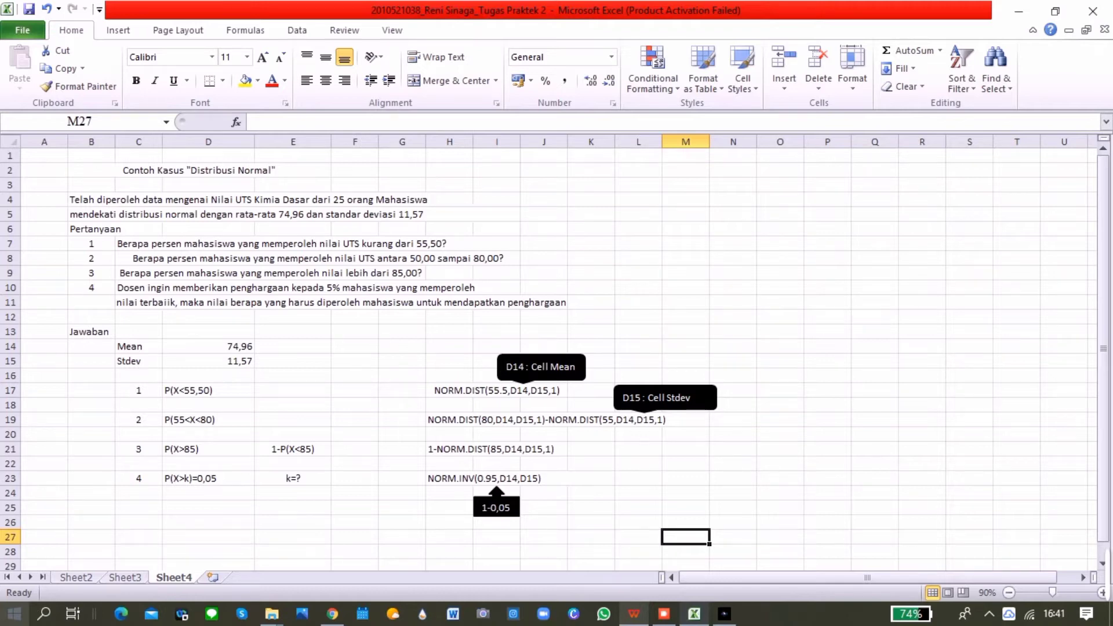
# Examine the four questions in rows 7 to 11 and the mean and standard deviation in D14 and D15
pyautogui.click(318, 244)
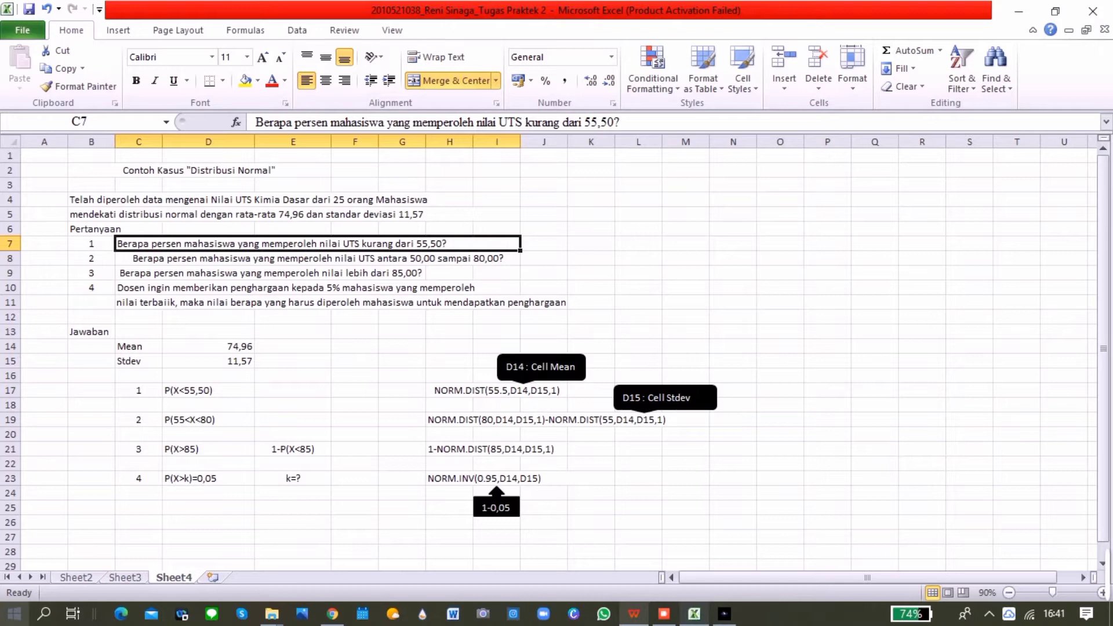
pyautogui.click(318, 258)
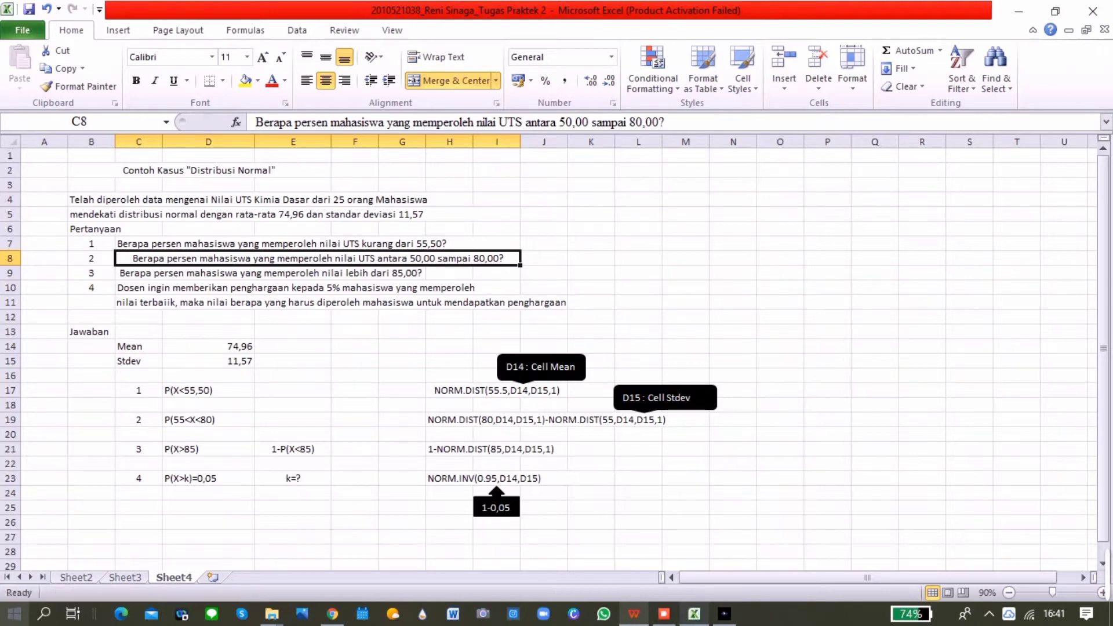
pyautogui.click(449, 273)
pyautogui.click(301, 273)
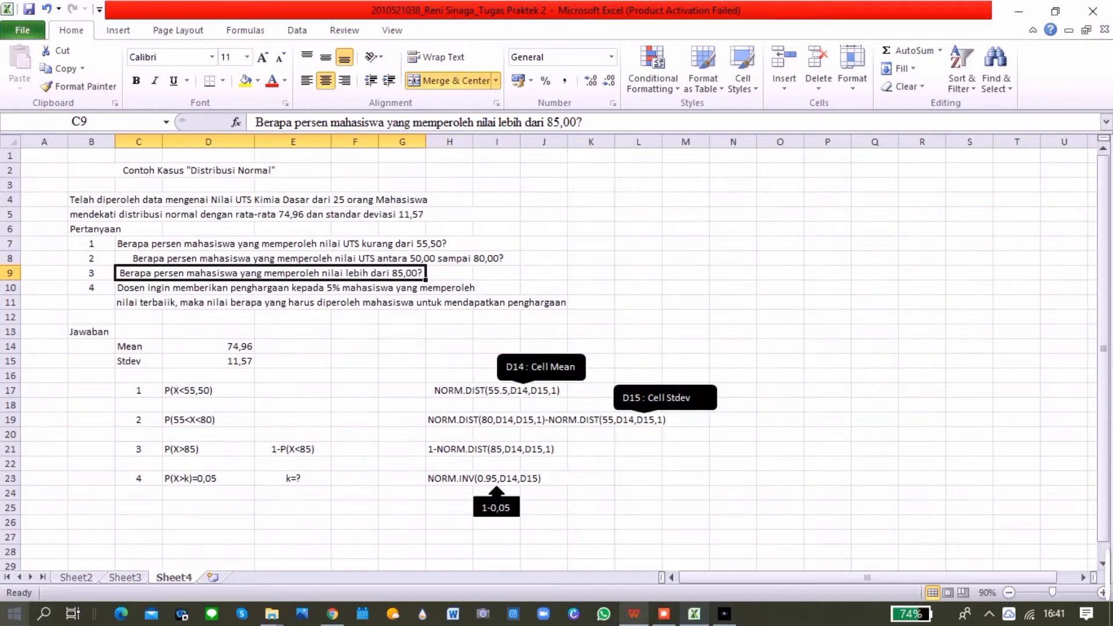
pyautogui.click(318, 287)
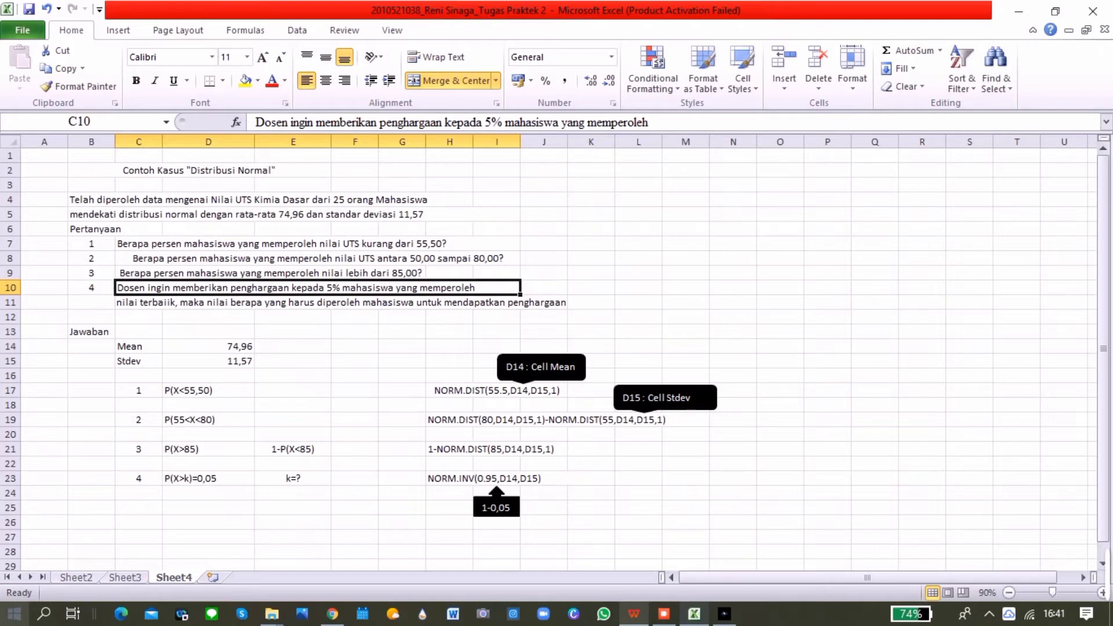
pyautogui.click(341, 302)
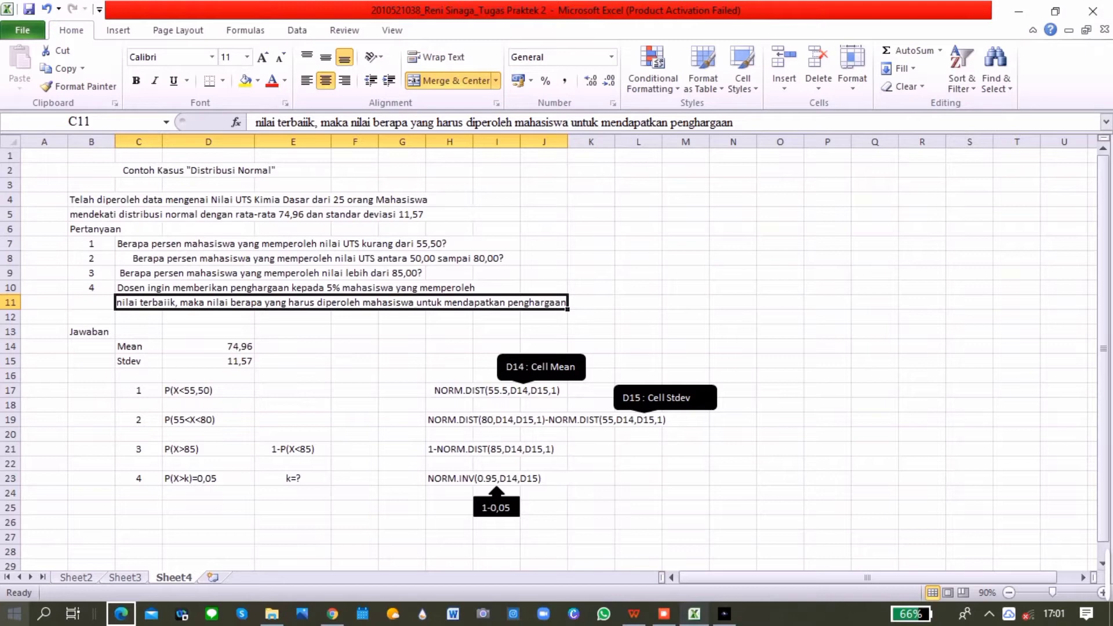
pyautogui.click(208, 346)
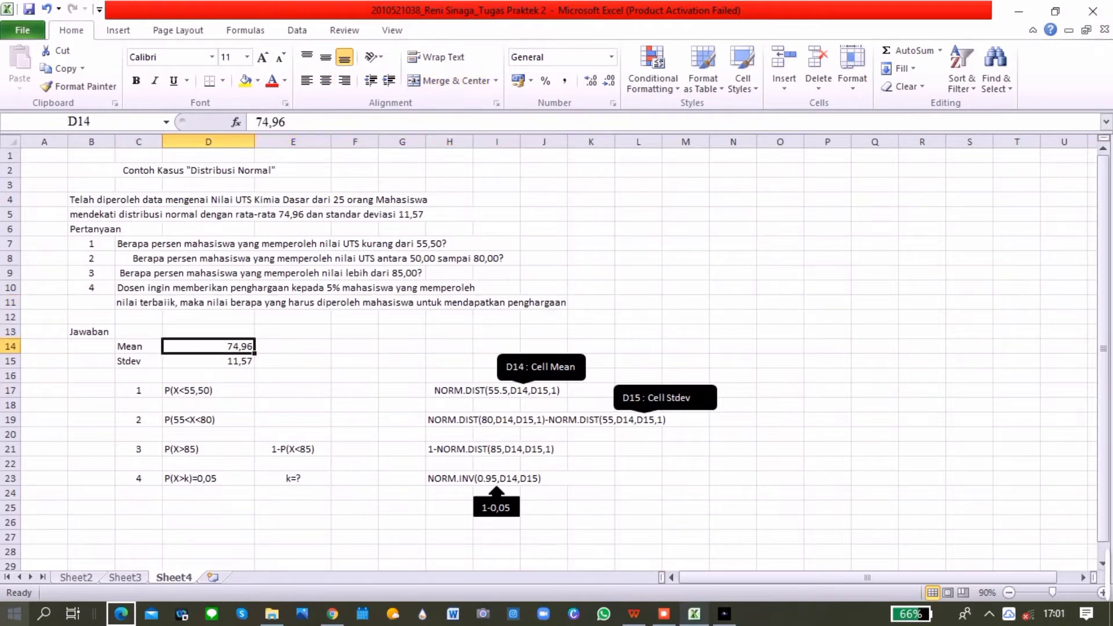
pyautogui.click(208, 361)
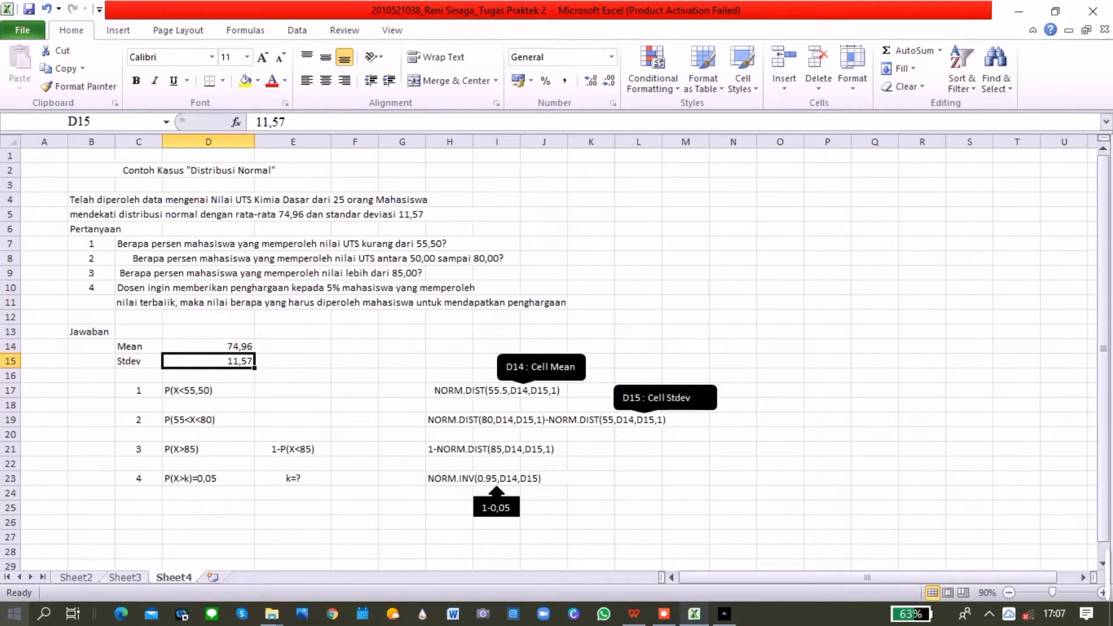
# Review question 1, its probability notation, the sample NORM.DIST formula in H17 and the callouts identifying the mean and standard deviation cells
pyautogui.click(318, 244)
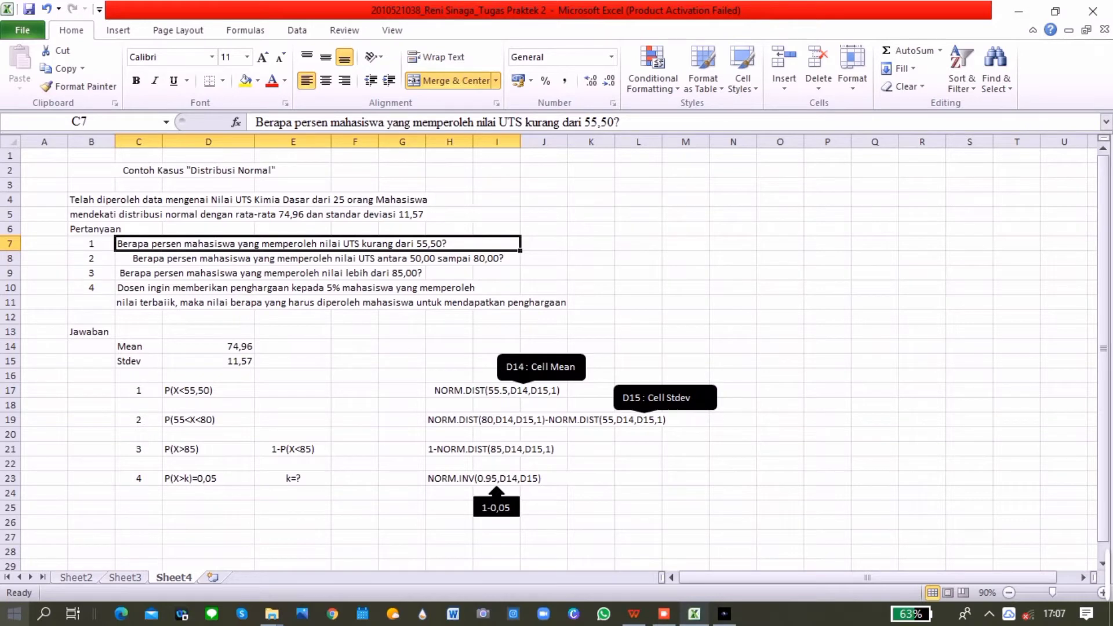
pyautogui.click(208, 391)
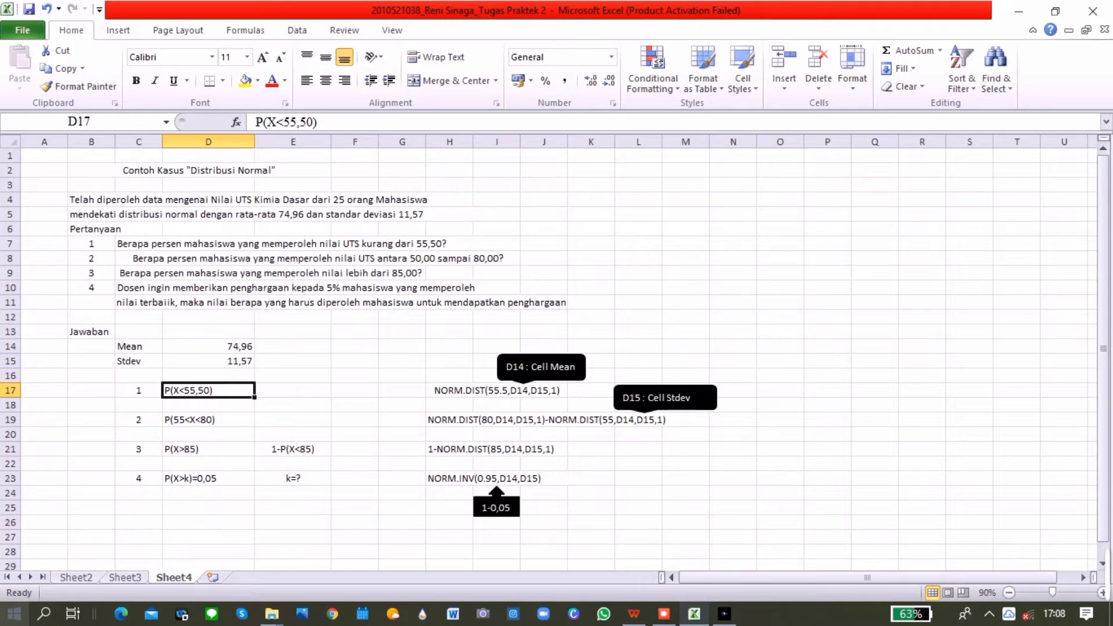
pyautogui.click(497, 391)
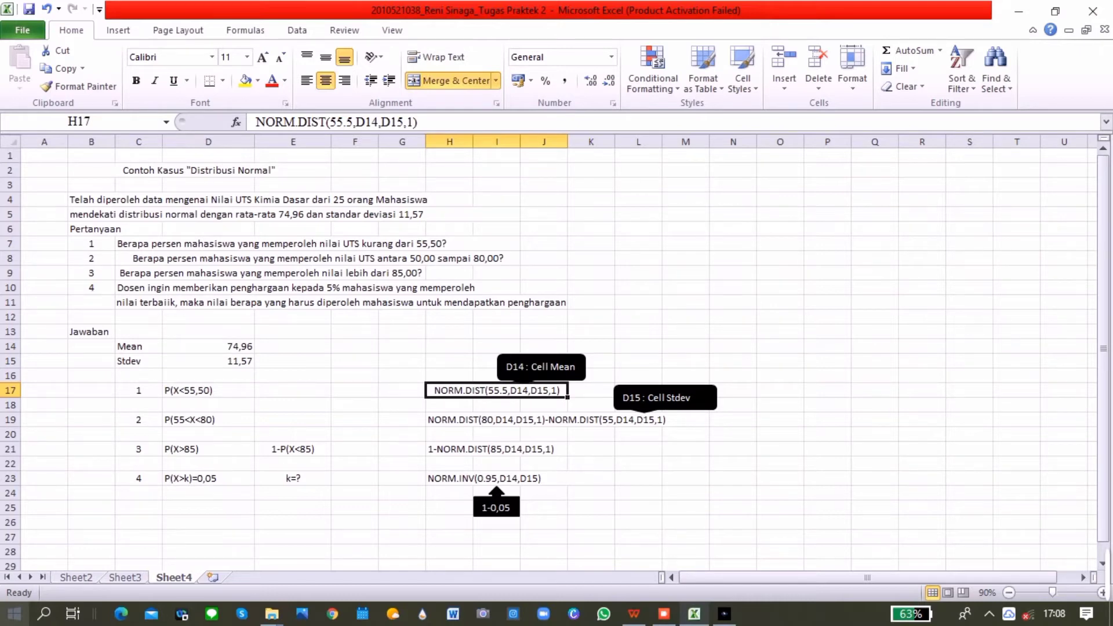
pyautogui.click(564, 367)
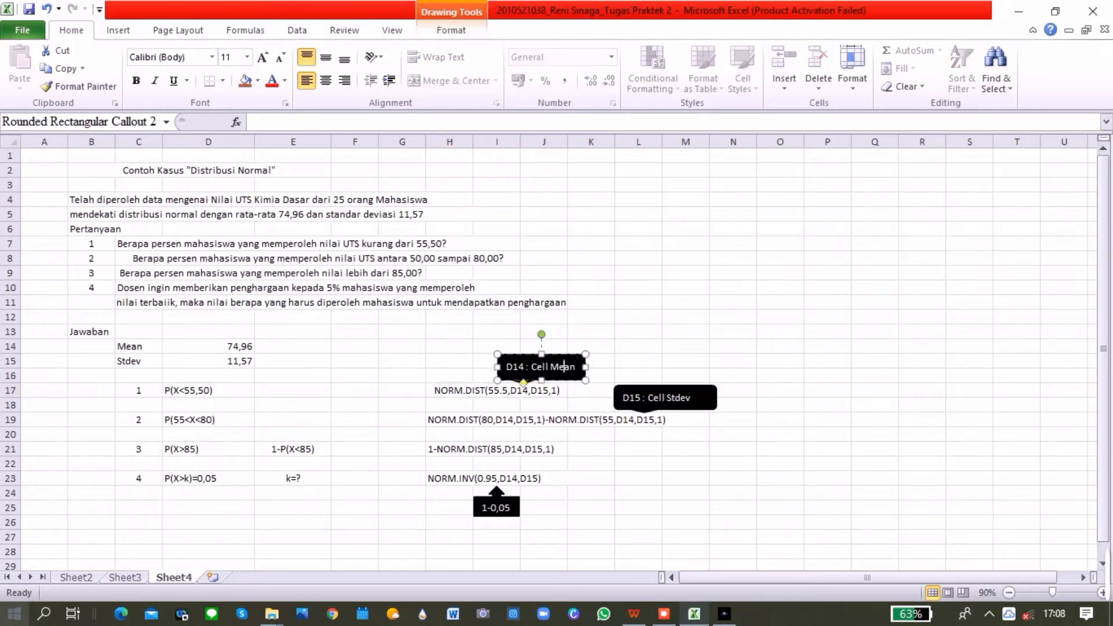
pyautogui.click(208, 347)
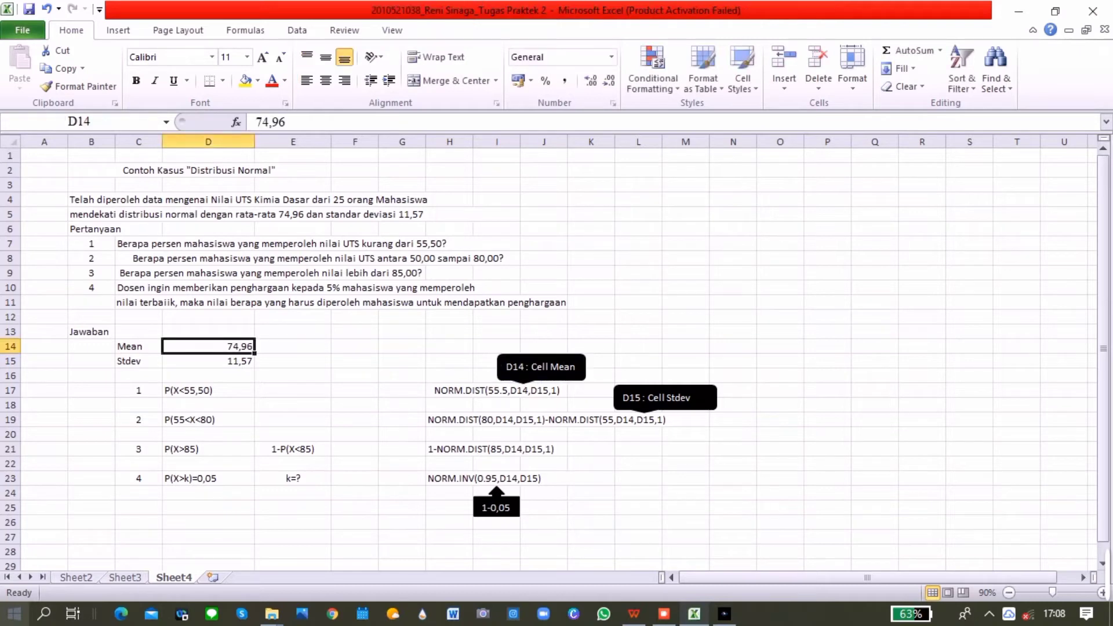
pyautogui.click(664, 399)
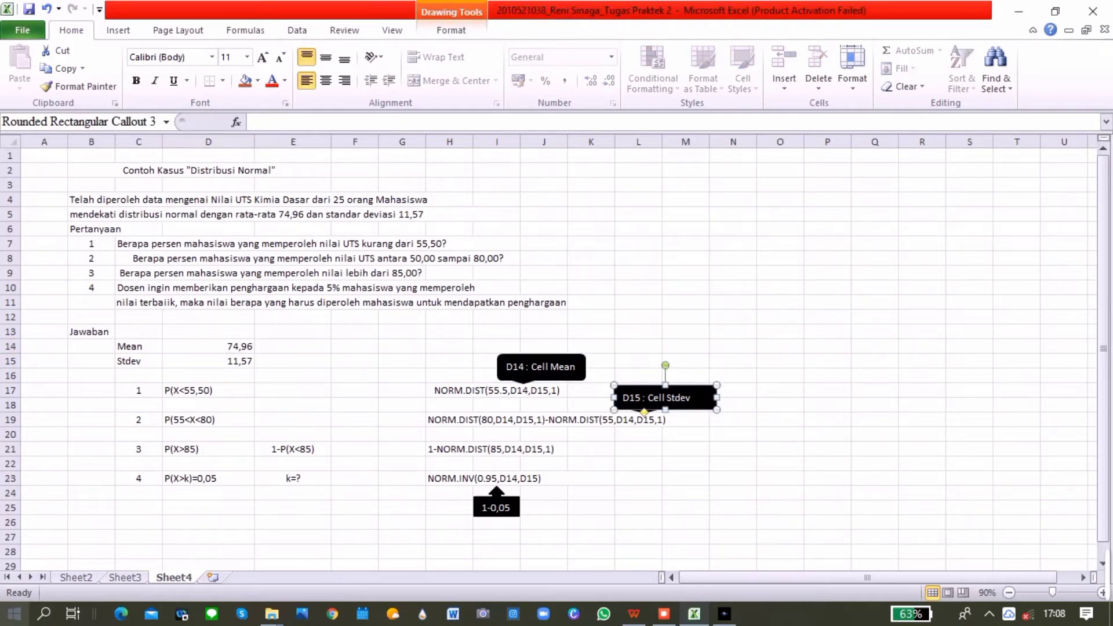
pyautogui.click(208, 361)
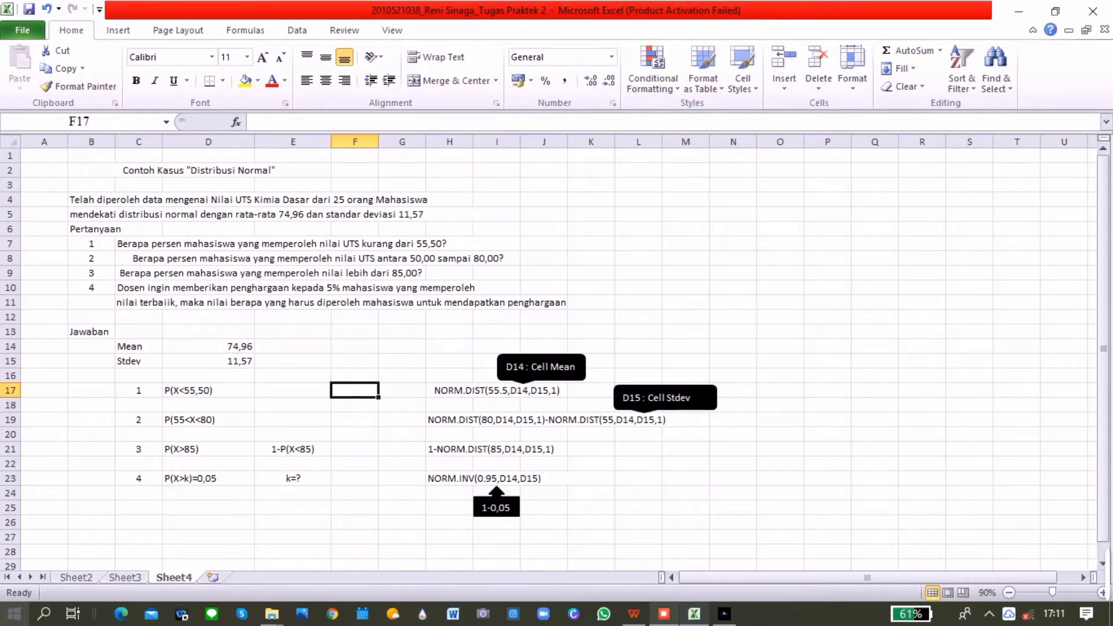
# Calculate P(X<55,50) in F17 with NORM.DIST, using x 55,50, mean D14, standard deviation D15 and cumulative TRUE
pyautogui.write('=nor,')
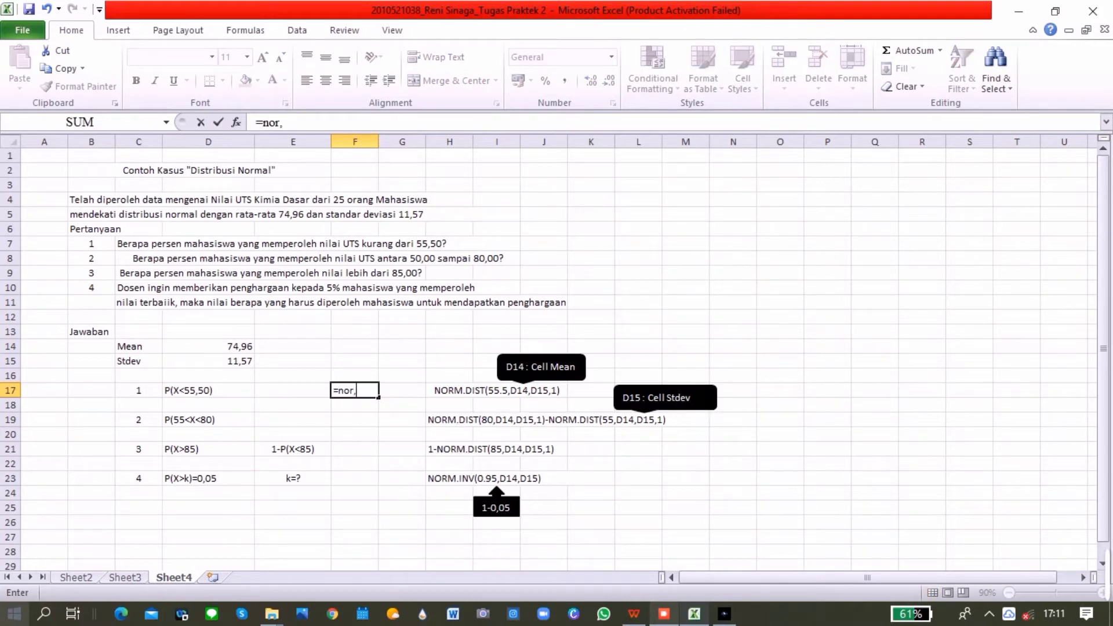
pyautogui.press('BackSpace')
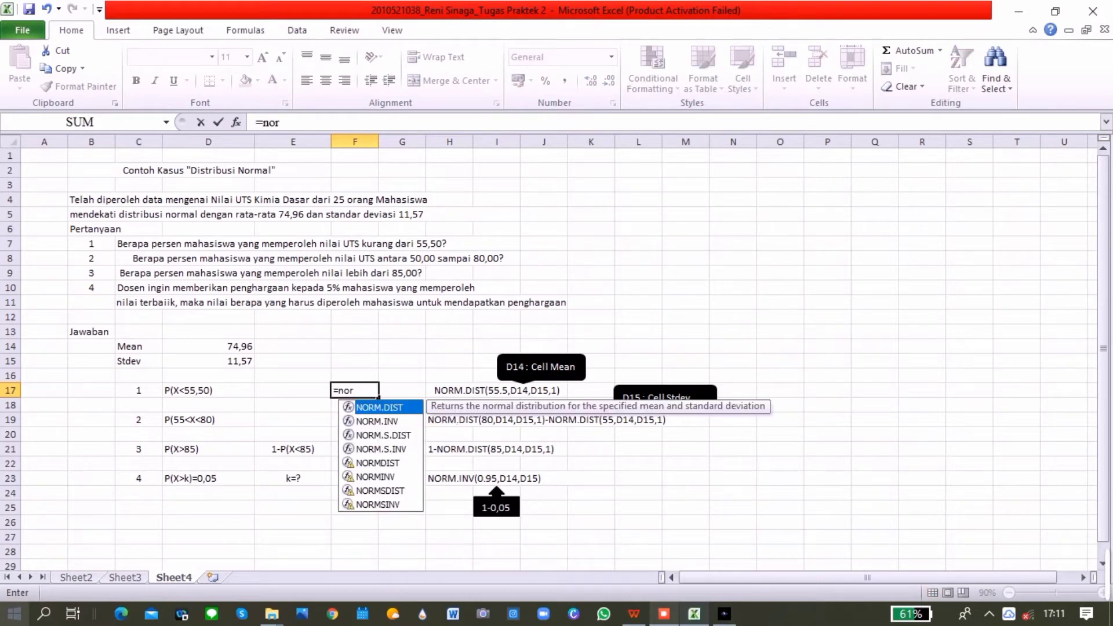
pyautogui.press('Tab')
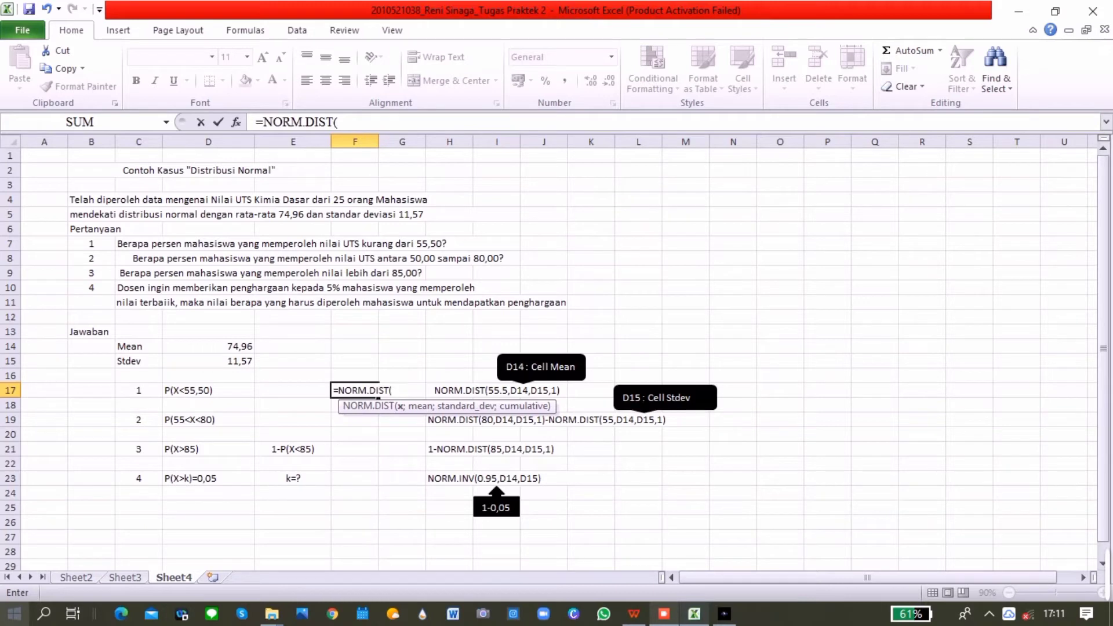
pyautogui.write('55,50;')
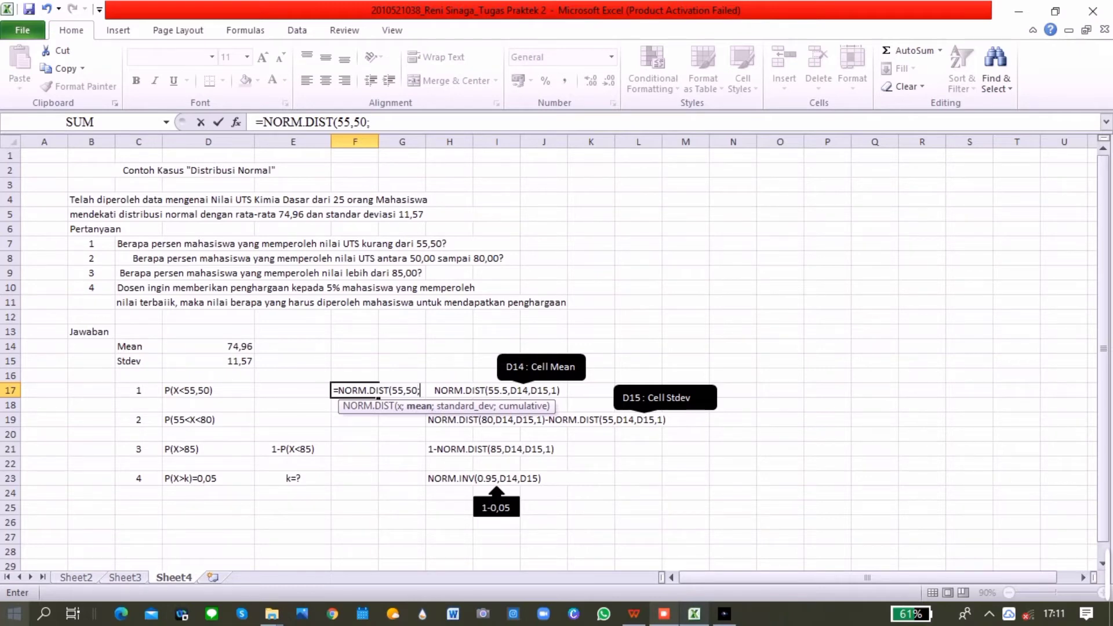
pyautogui.click(208, 347)
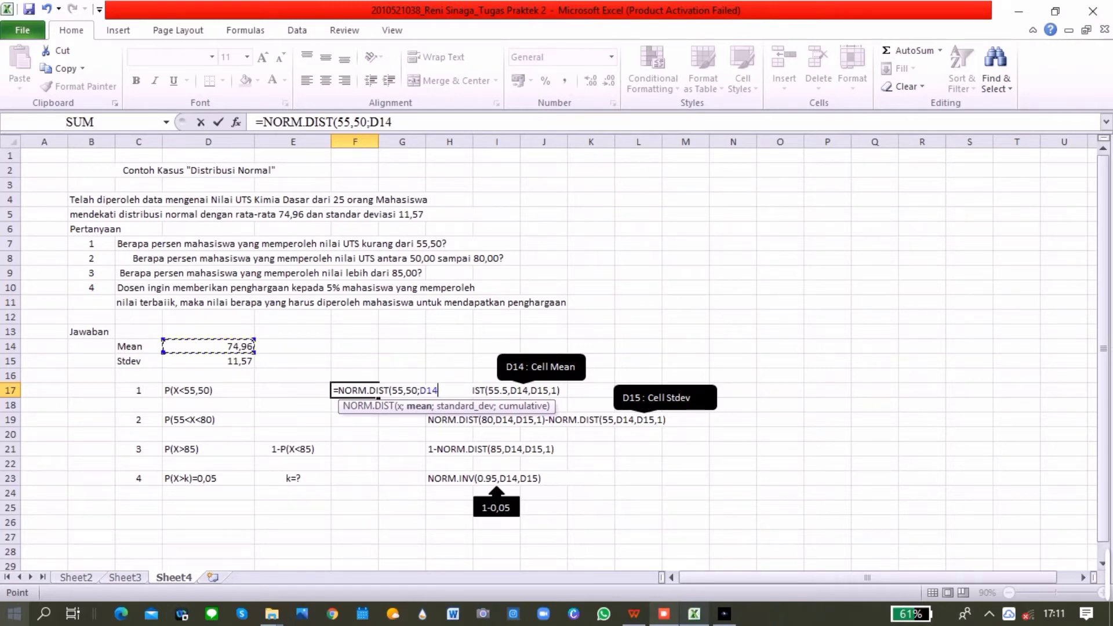
pyautogui.write(';')
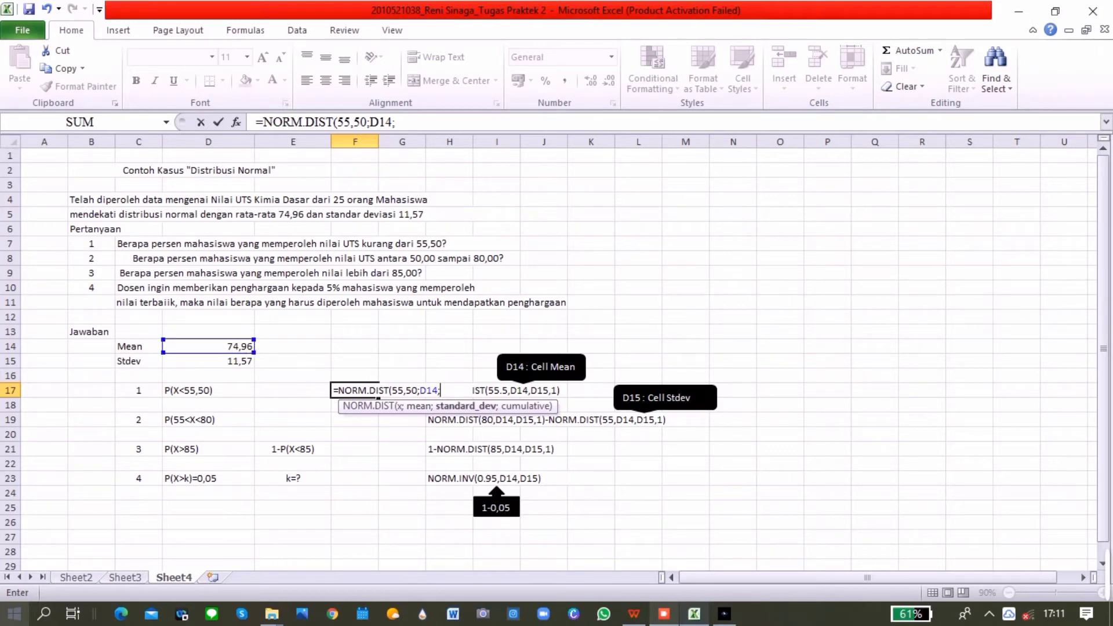
pyautogui.click(208, 361)
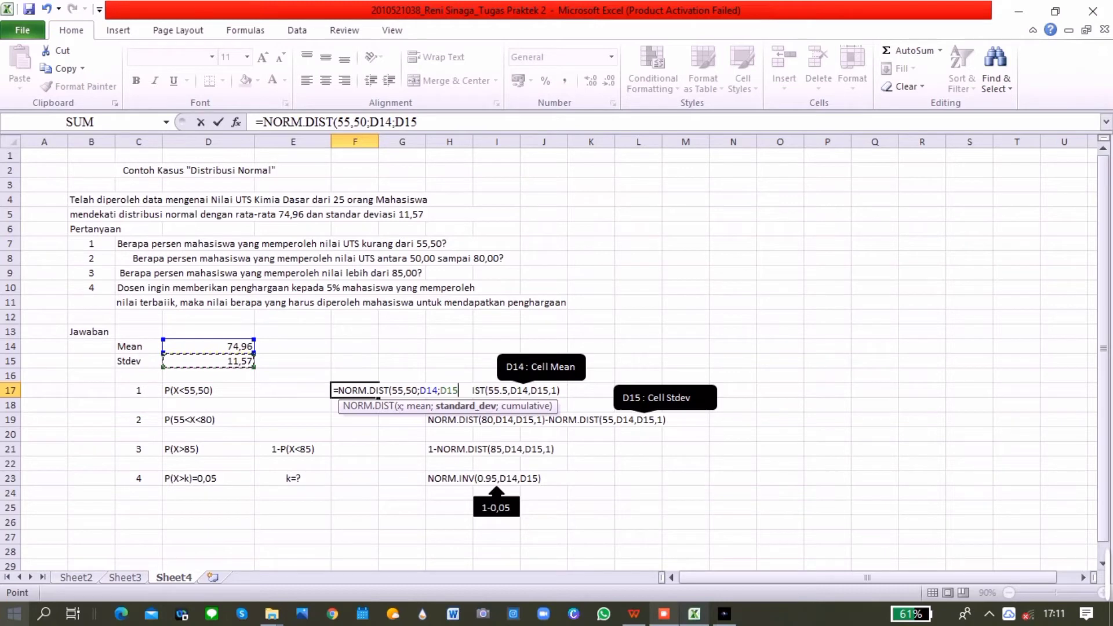
pyautogui.write(';')
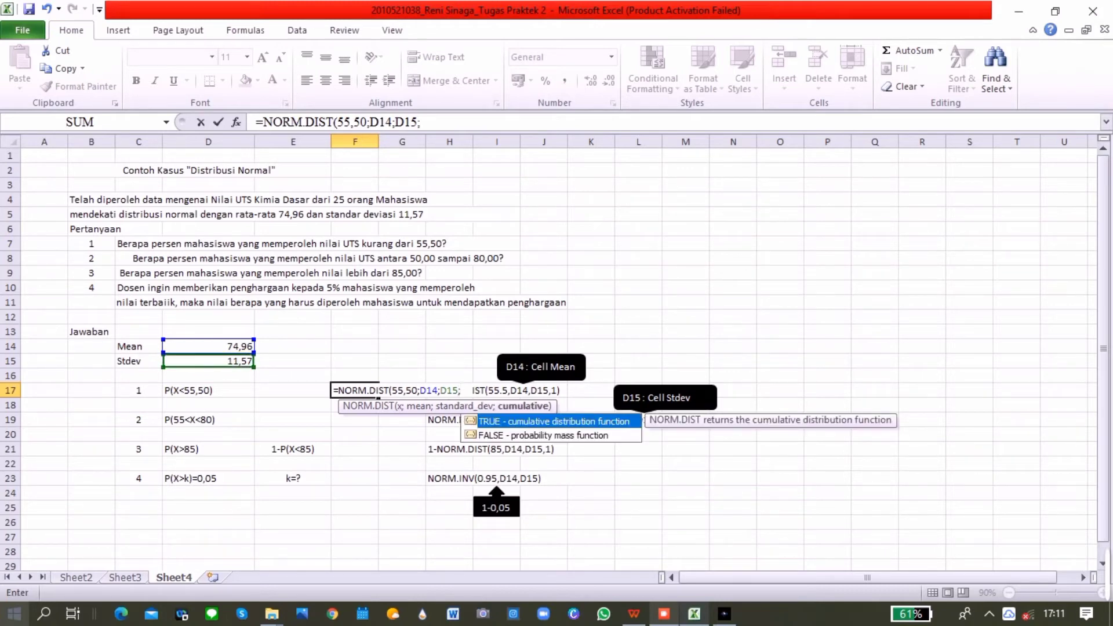
pyautogui.press('Tab')
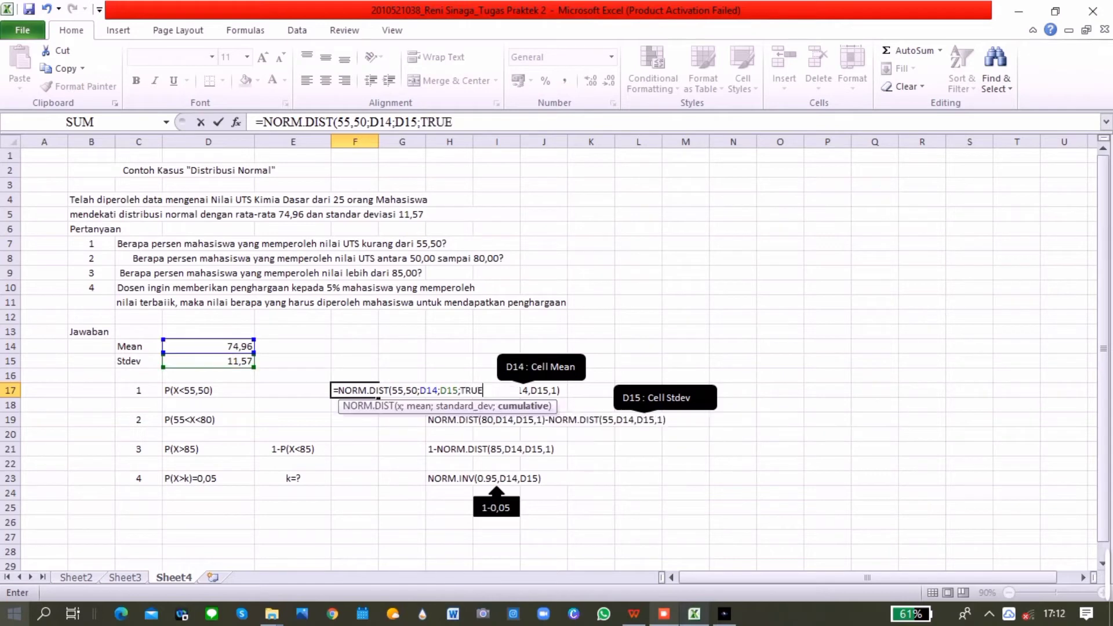
pyautogui.press('Return')
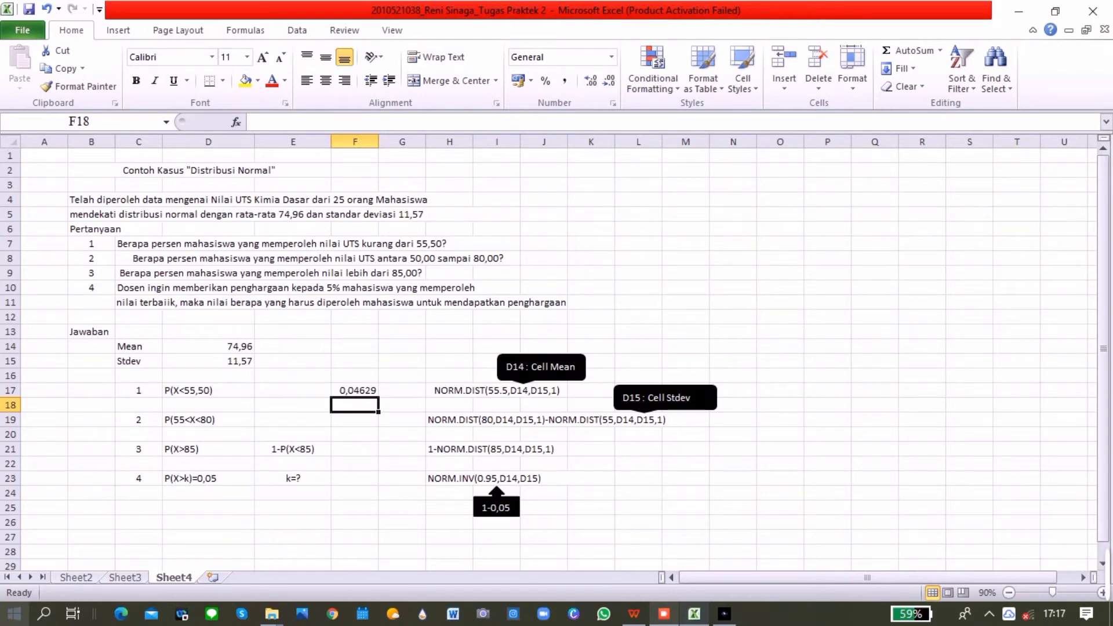
# Begin the question 2 formula in F19 with NORM.DIST, using x 80, mean D14, standard deviation D15 and cumulative 1
pyautogui.click(355, 420)
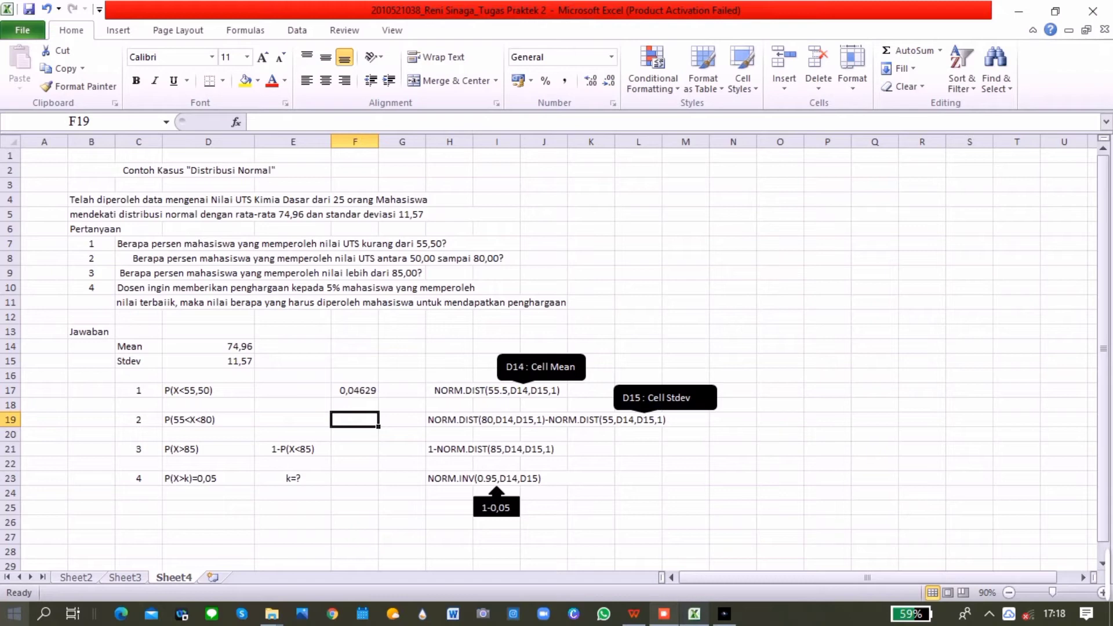
pyautogui.write('=norm')
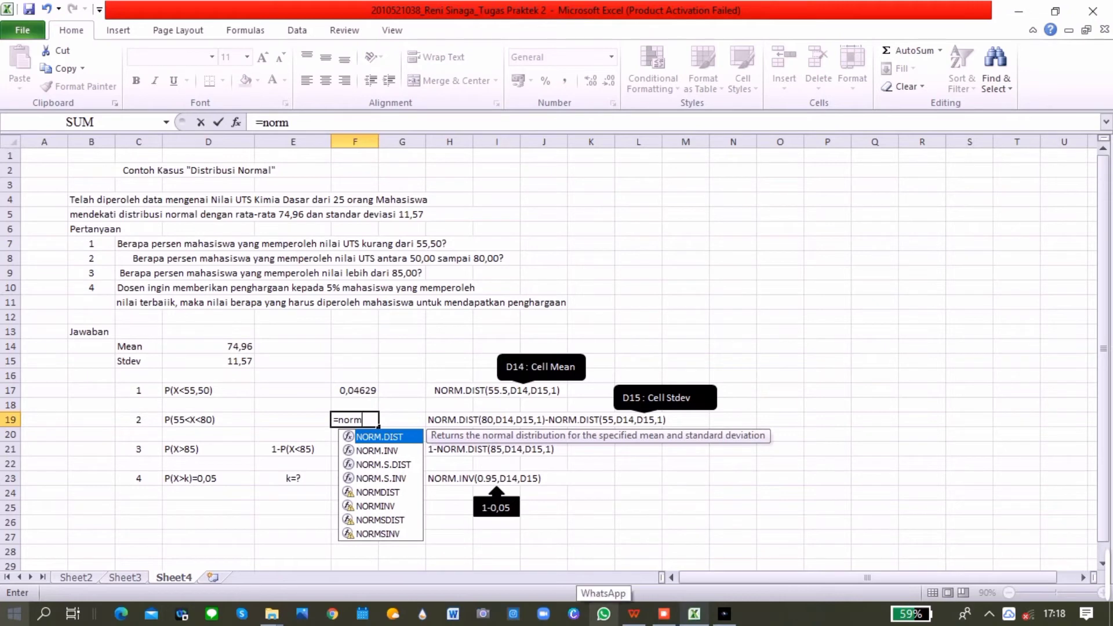
pyautogui.press('Tab')
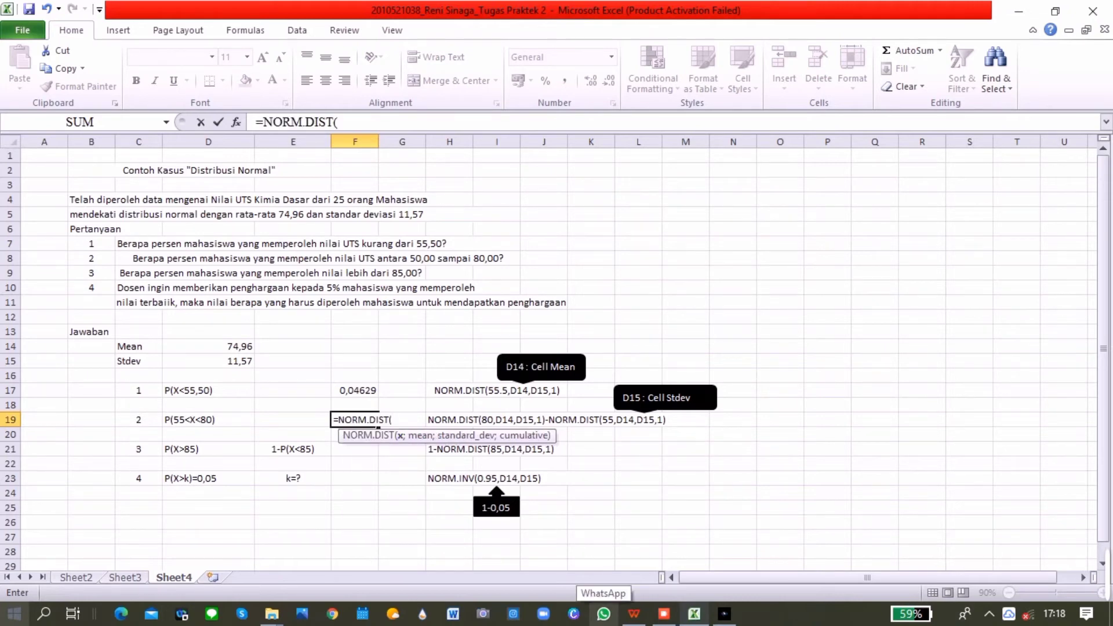
pyautogui.write('80;')
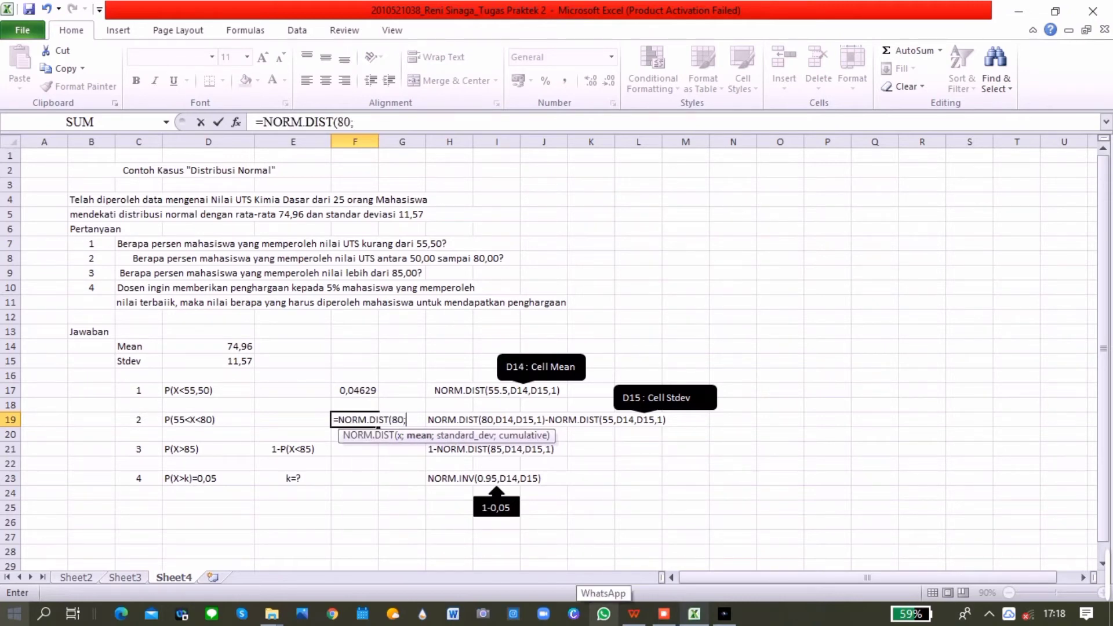
pyautogui.click(208, 347)
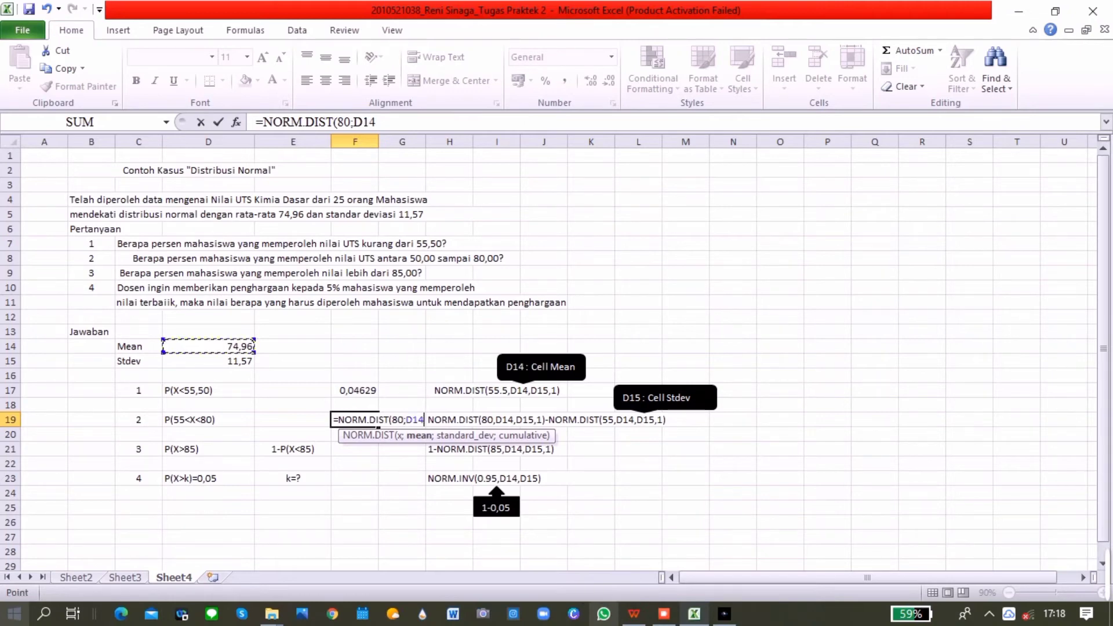
pyautogui.write(';')
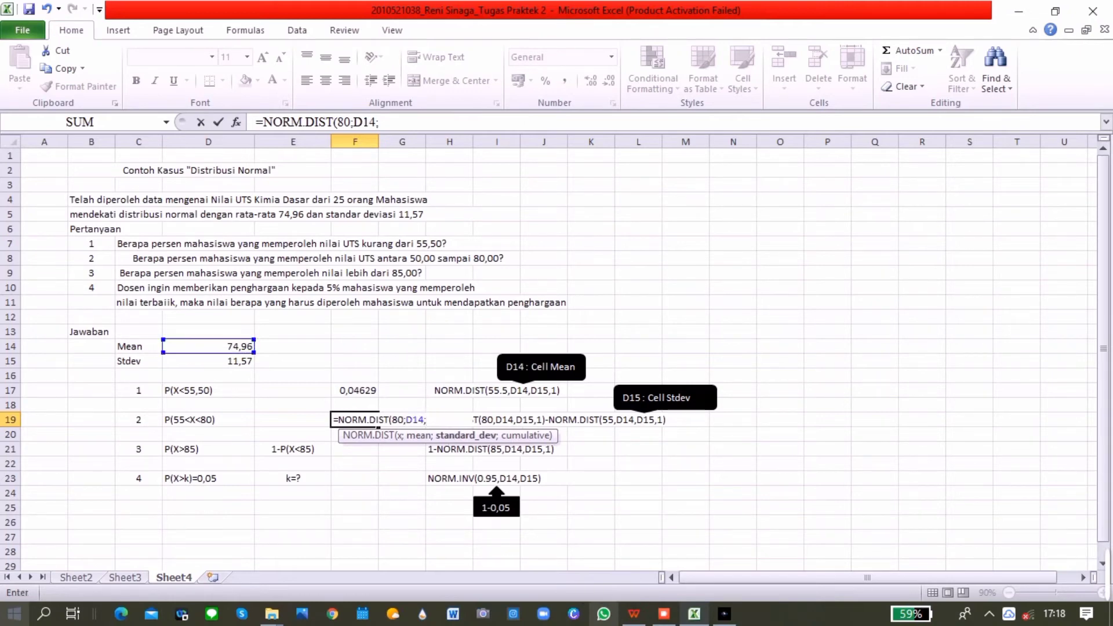
pyautogui.click(208, 361)
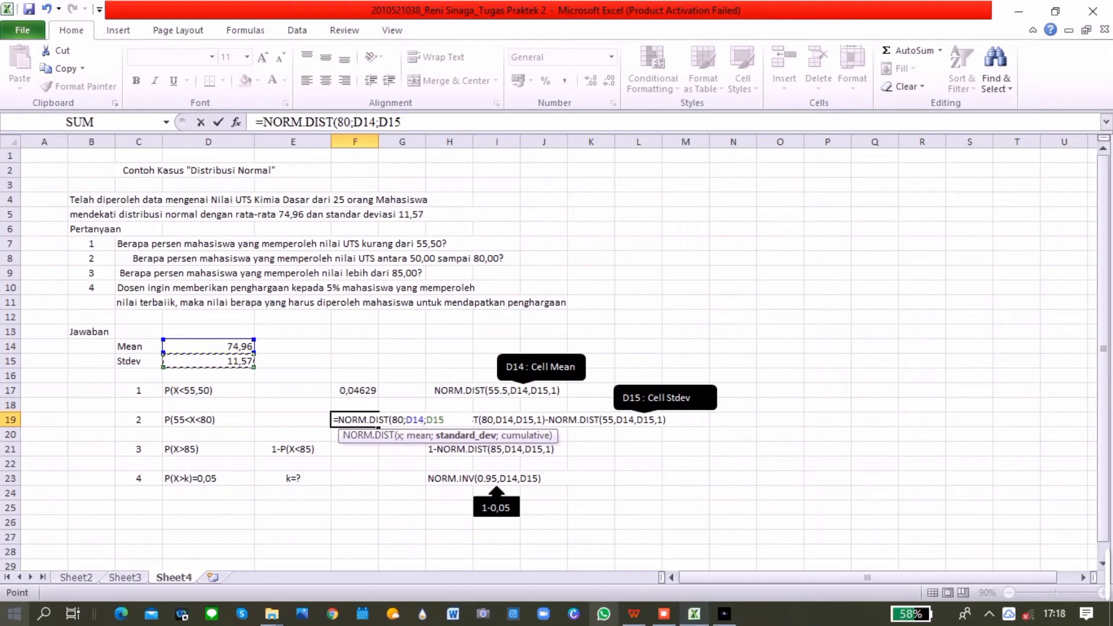
pyautogui.write(';1')
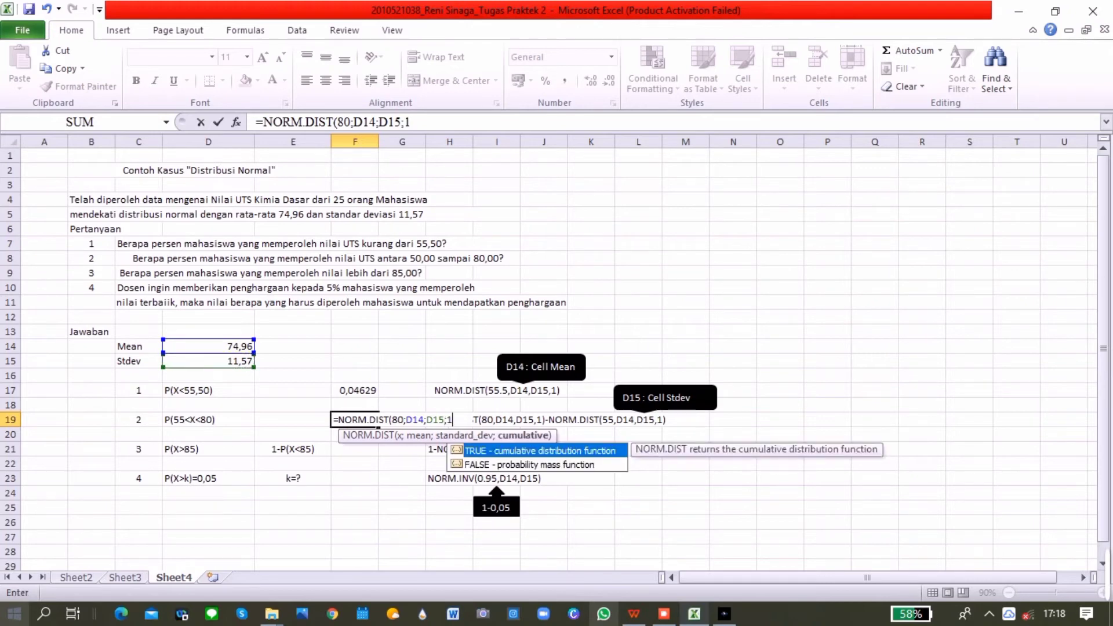
pyautogui.write(')')
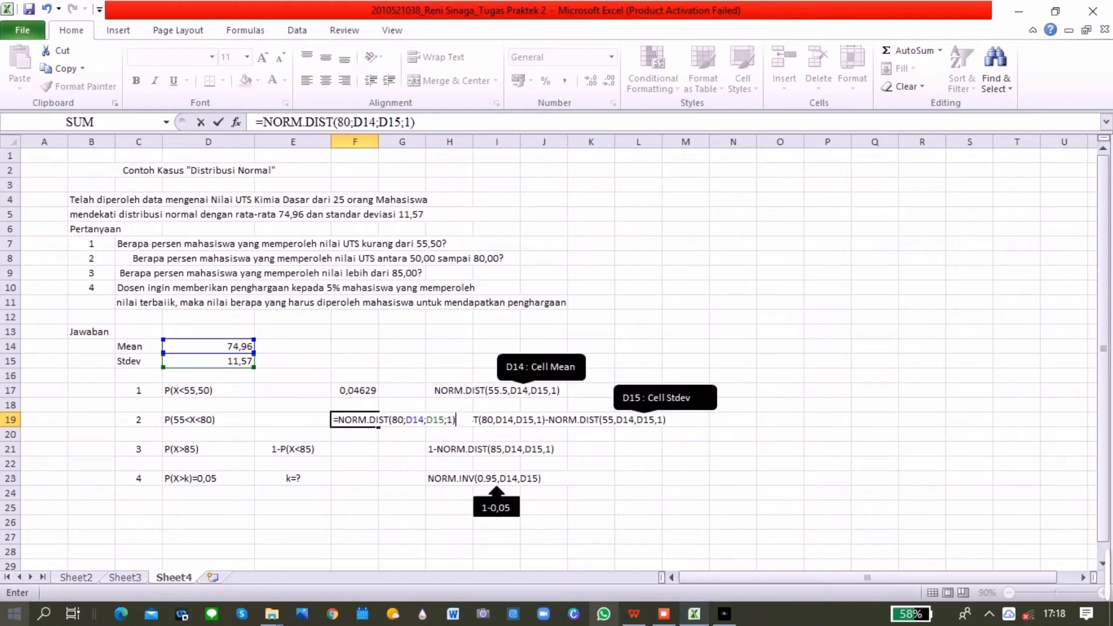
pyautogui.write('-norm')
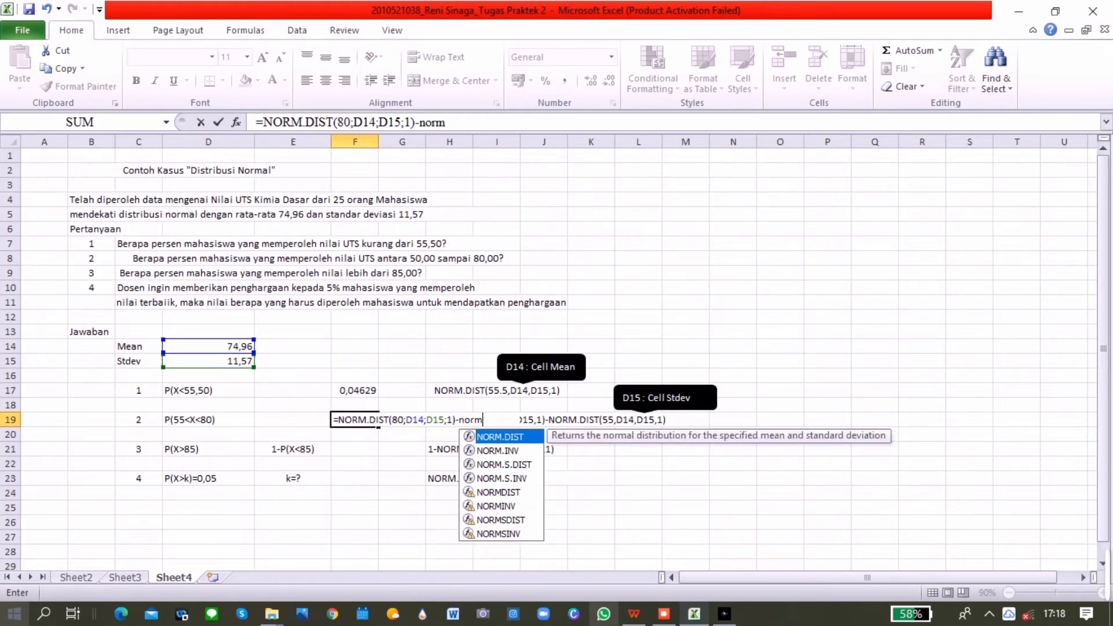
# Subtract NORM.DIST with x 50, mean D14, standard deviation D15 and cumulative 1 in F19's formula, accepting the proposed correction
pyautogui.press('Tab')
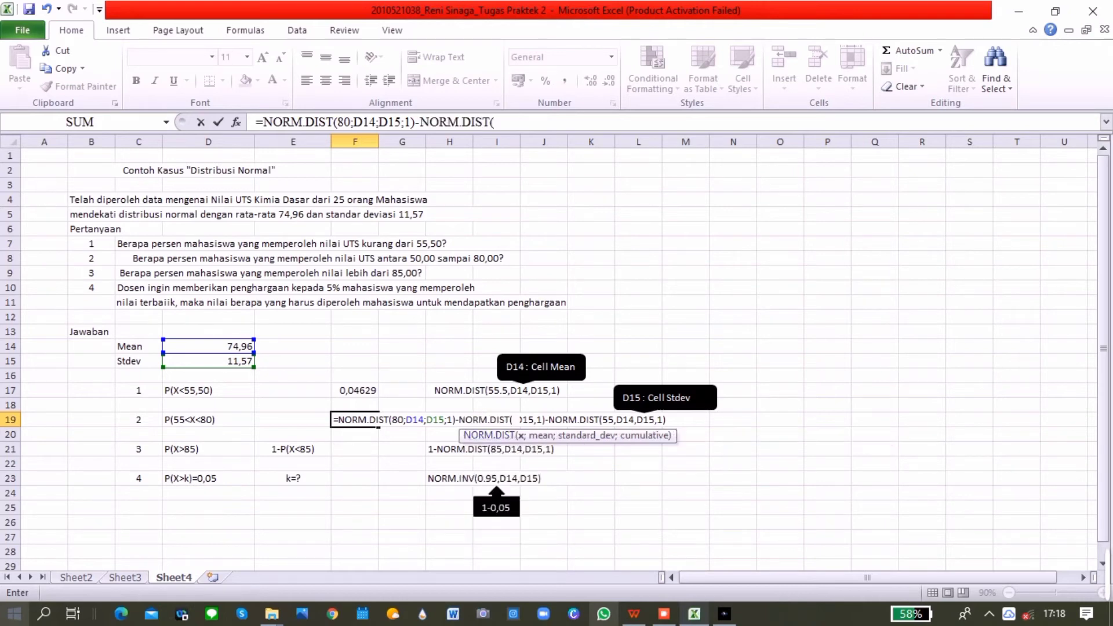
pyautogui.write('50;')
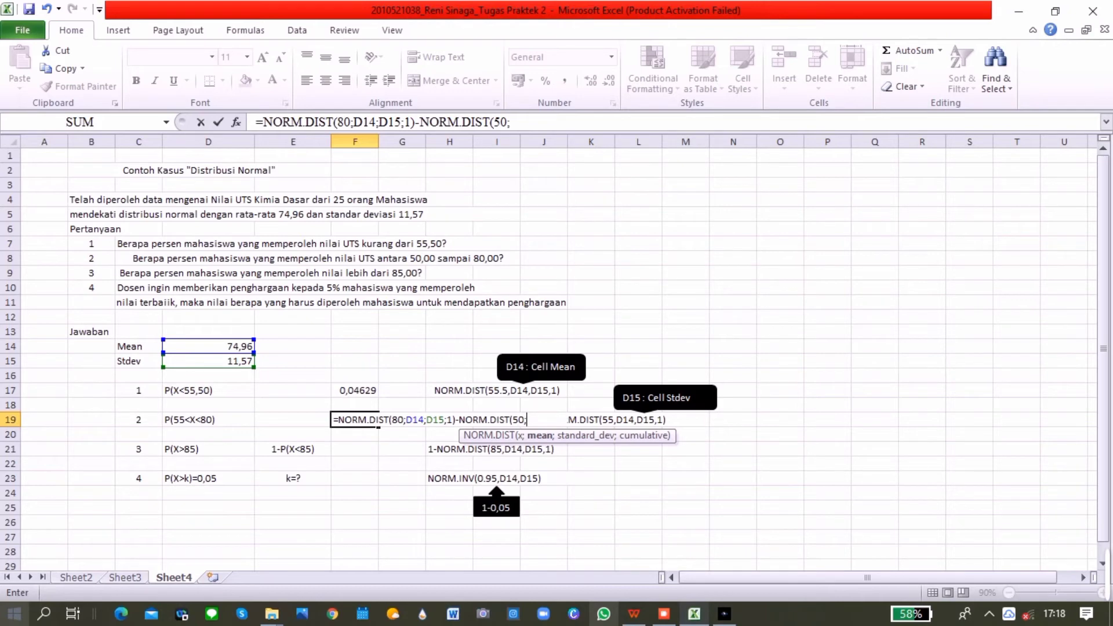
pyautogui.write('D14;')
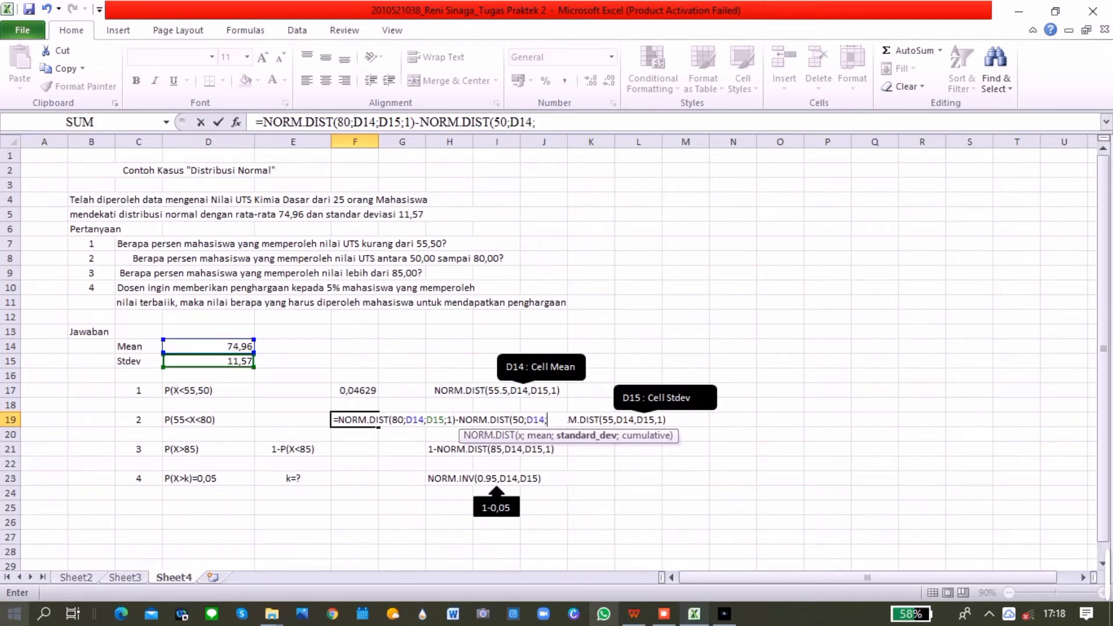
pyautogui.write('D15;1')
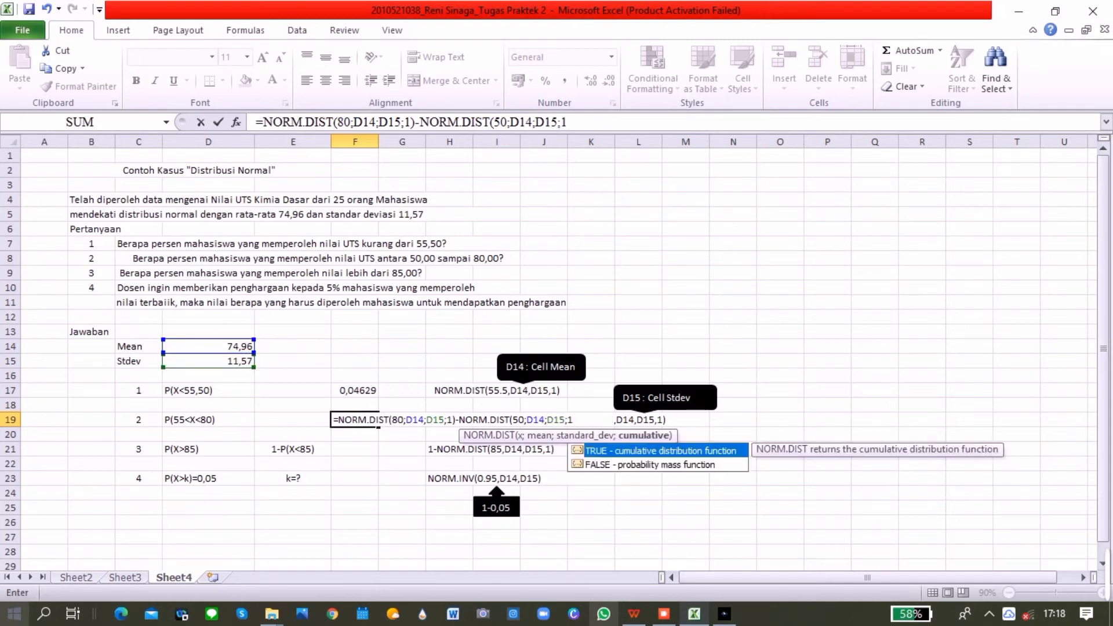
pyautogui.press('Return')
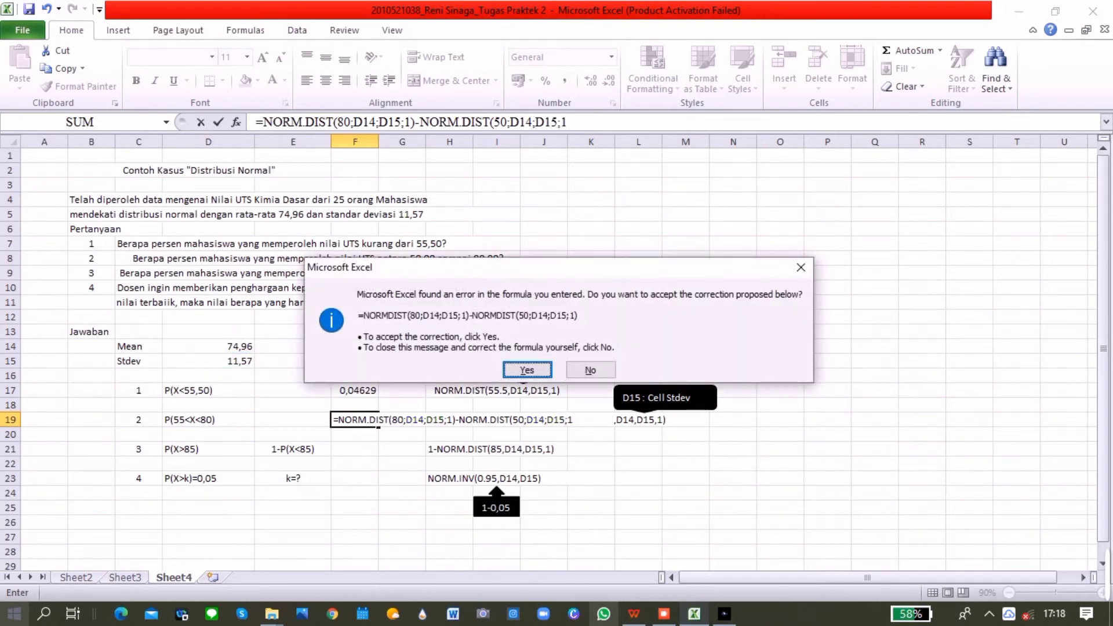
pyautogui.press('Return')
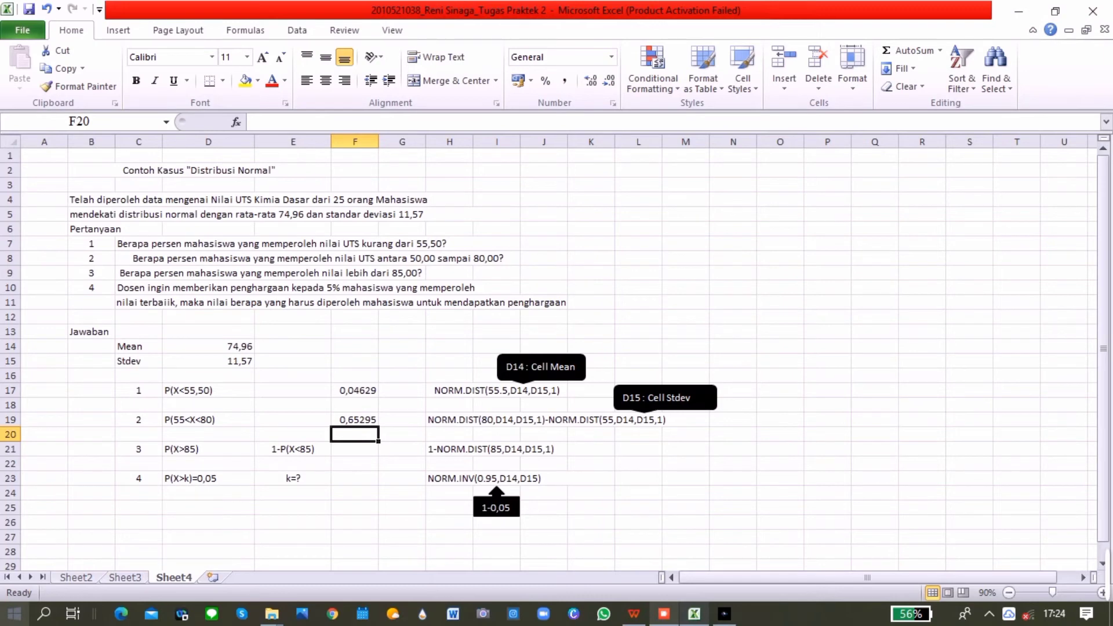
# Calculate P(X>85) in F21 as 1 minus NORM.DIST, using x 85, mean D14, standard deviation D15 and cumulative 1
pyautogui.click(355, 449)
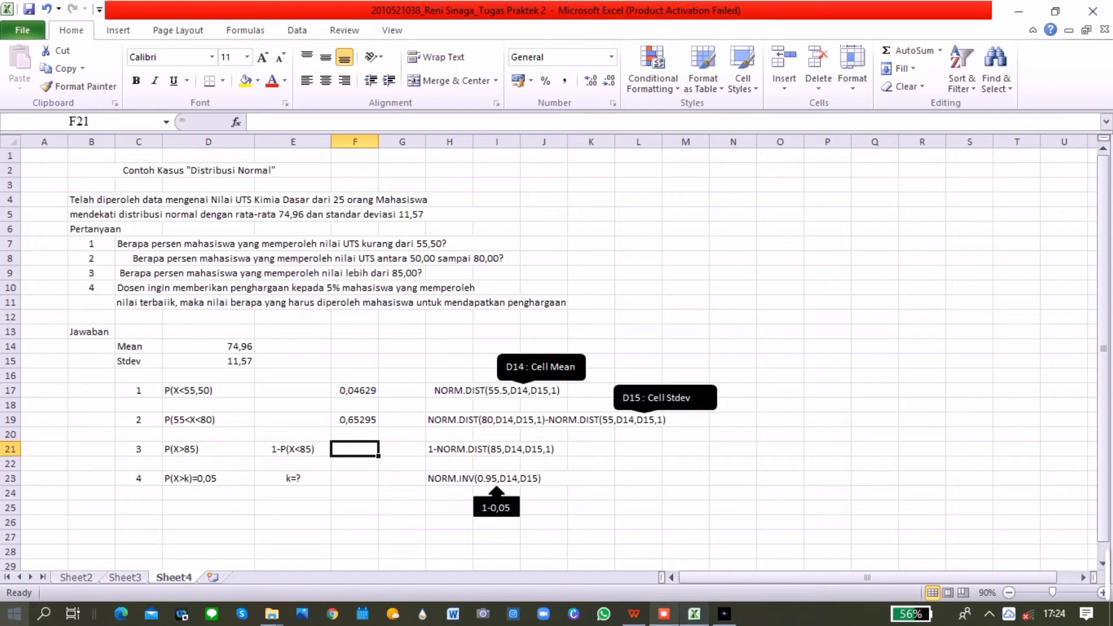
pyautogui.write('=1-nor')
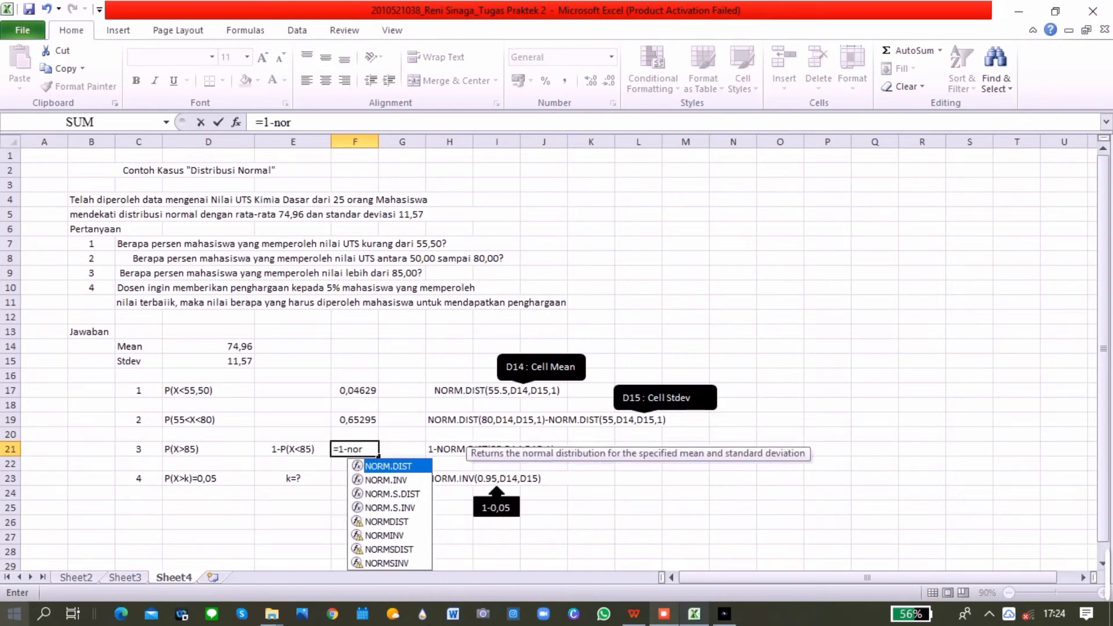
pyautogui.press('Tab')
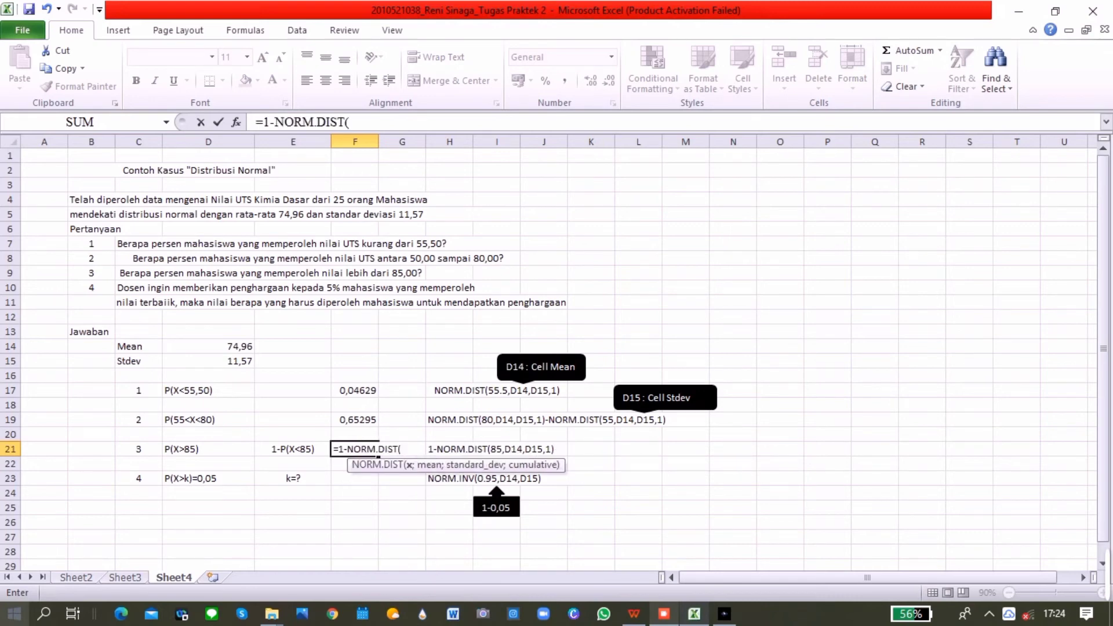
pyautogui.write('85;')
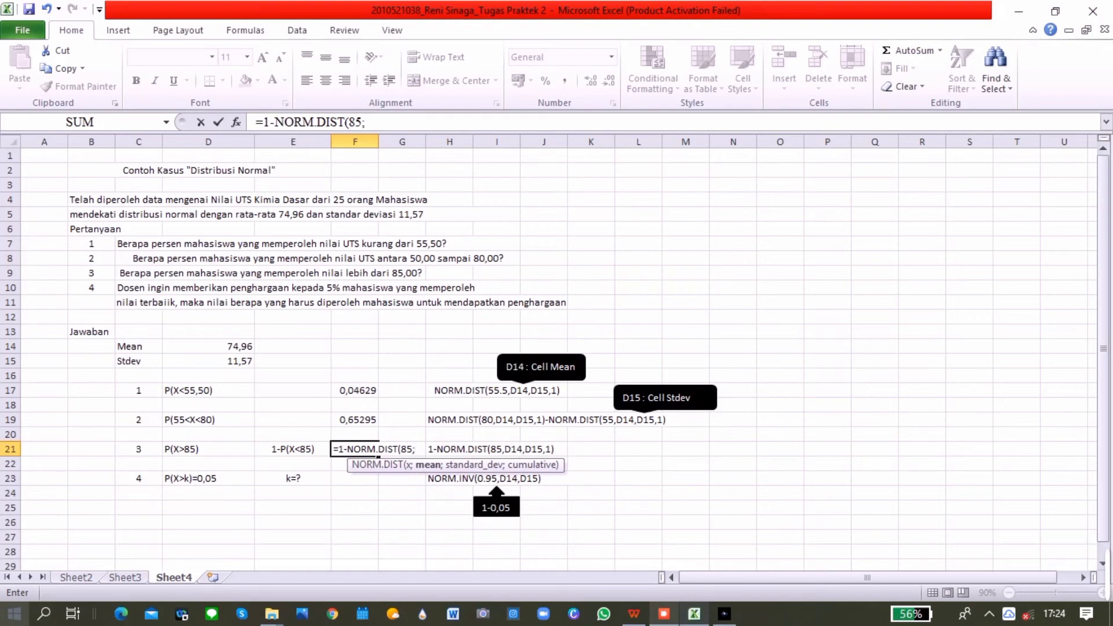
pyautogui.click(208, 347)
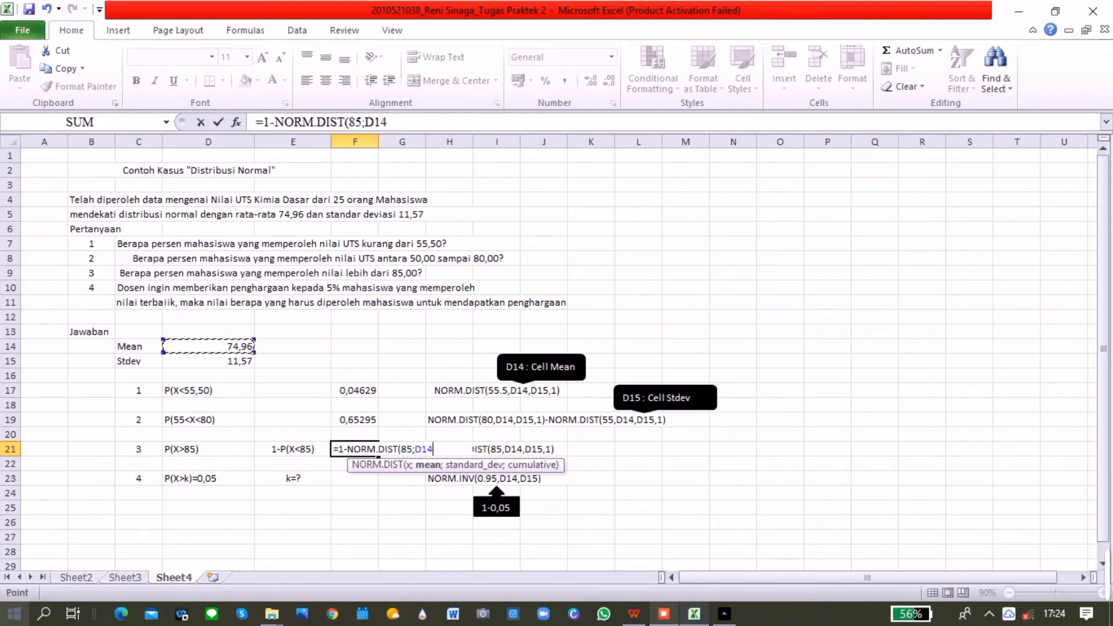
pyautogui.write(';')
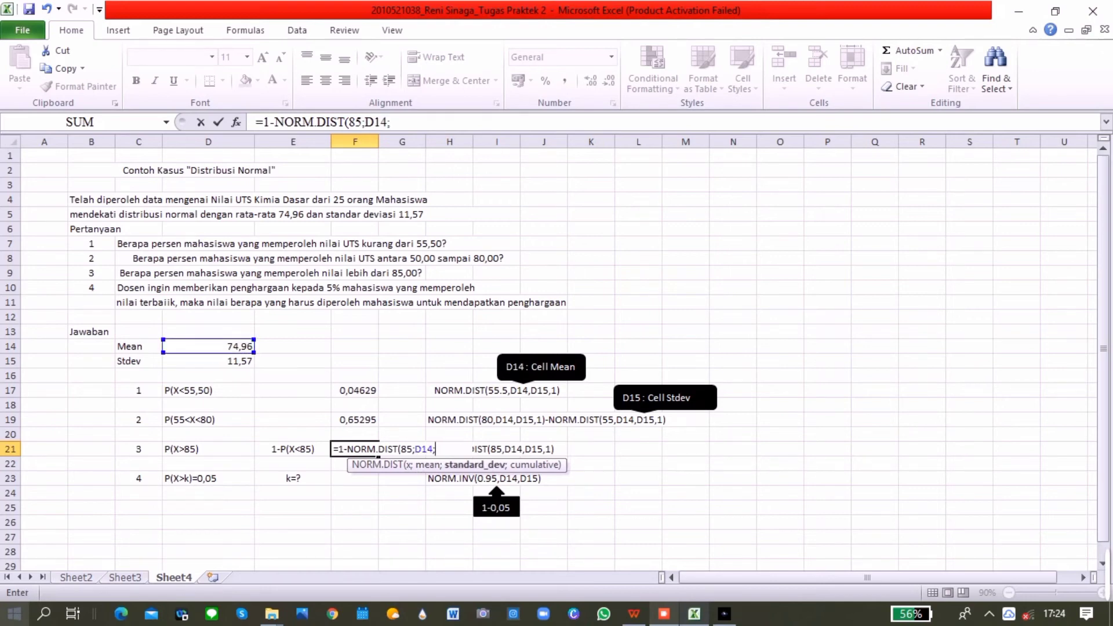
pyautogui.click(208, 361)
pyautogui.write(';')
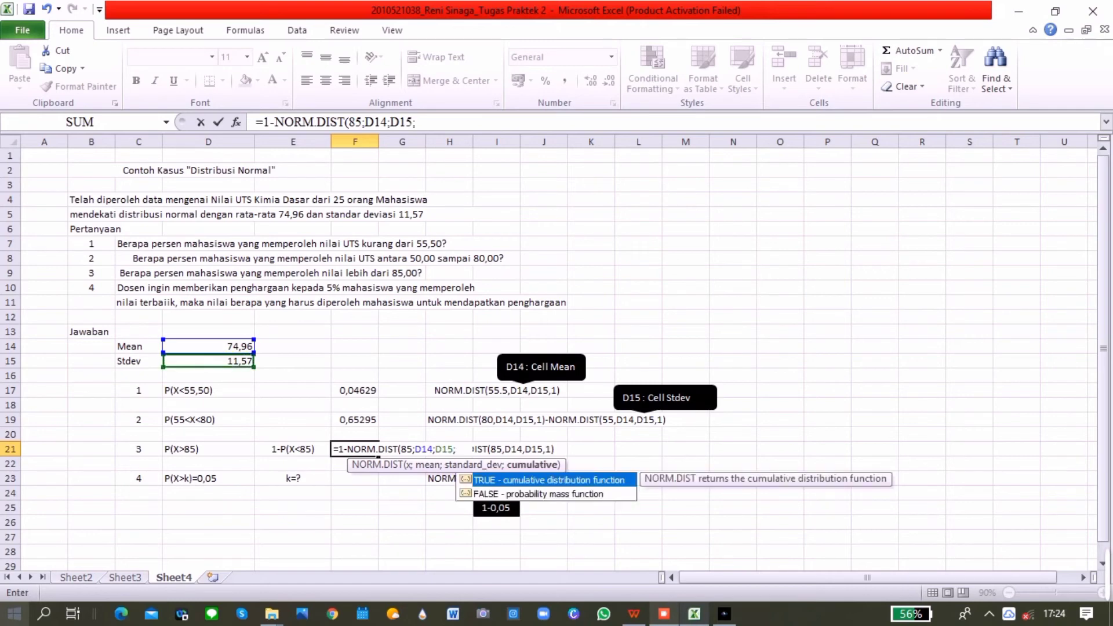
pyautogui.write('1)')
pyautogui.press('Return')
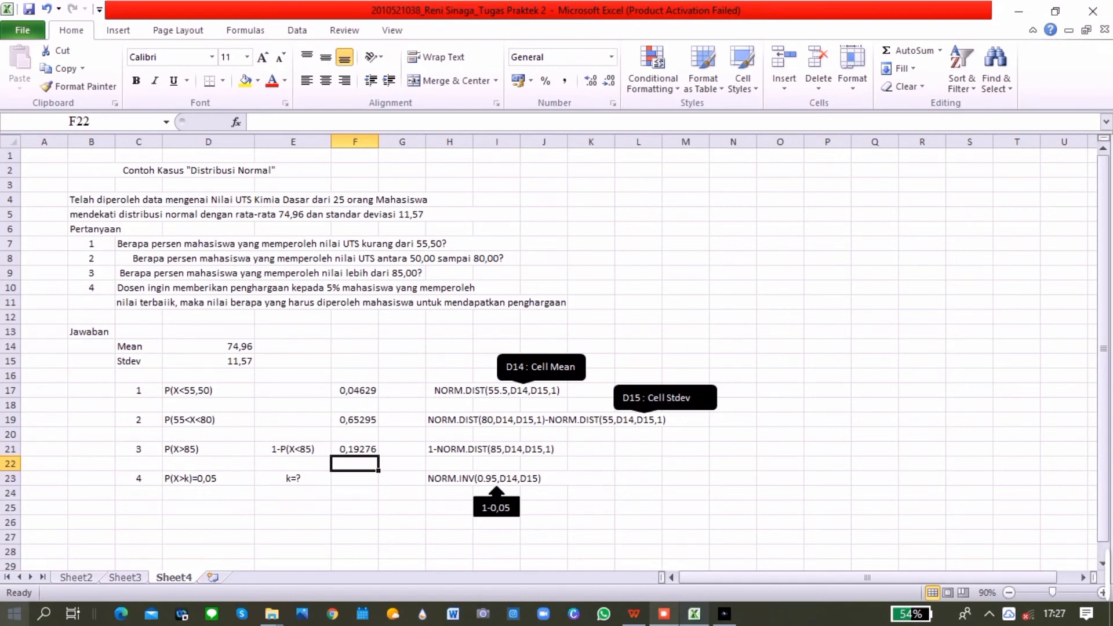
# Calculate the cutoff score k for question 4 in F23 with NORM.INV, using probability 0,95, mean D14 and standard deviation D15
pyautogui.click(354, 478)
pyautogui.write('=norm')
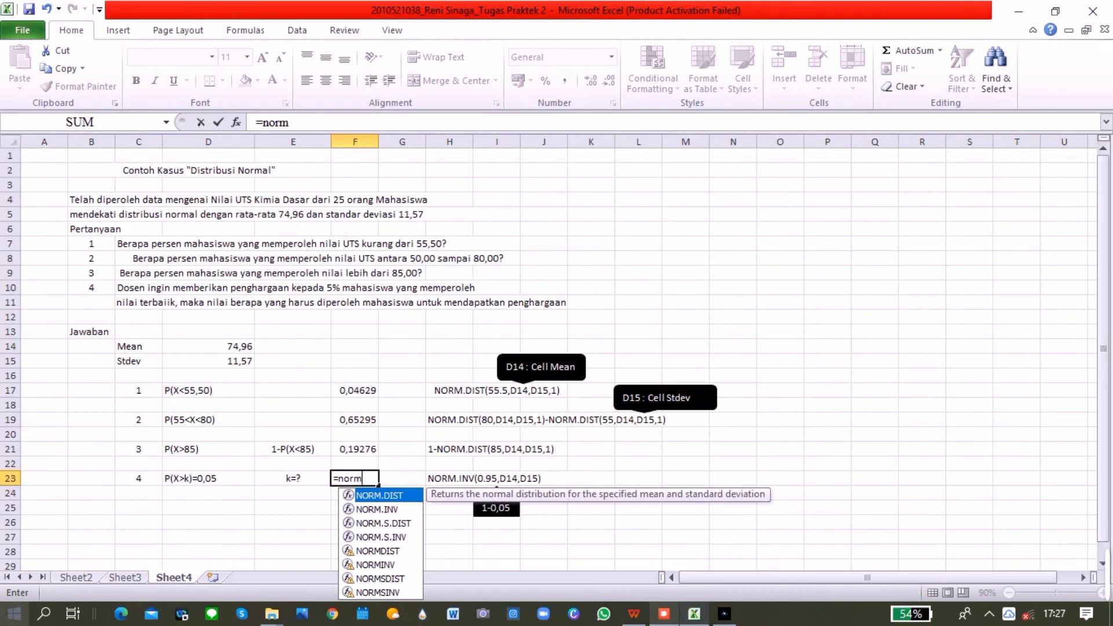
pyautogui.press('Down')
pyautogui.press('Tab')
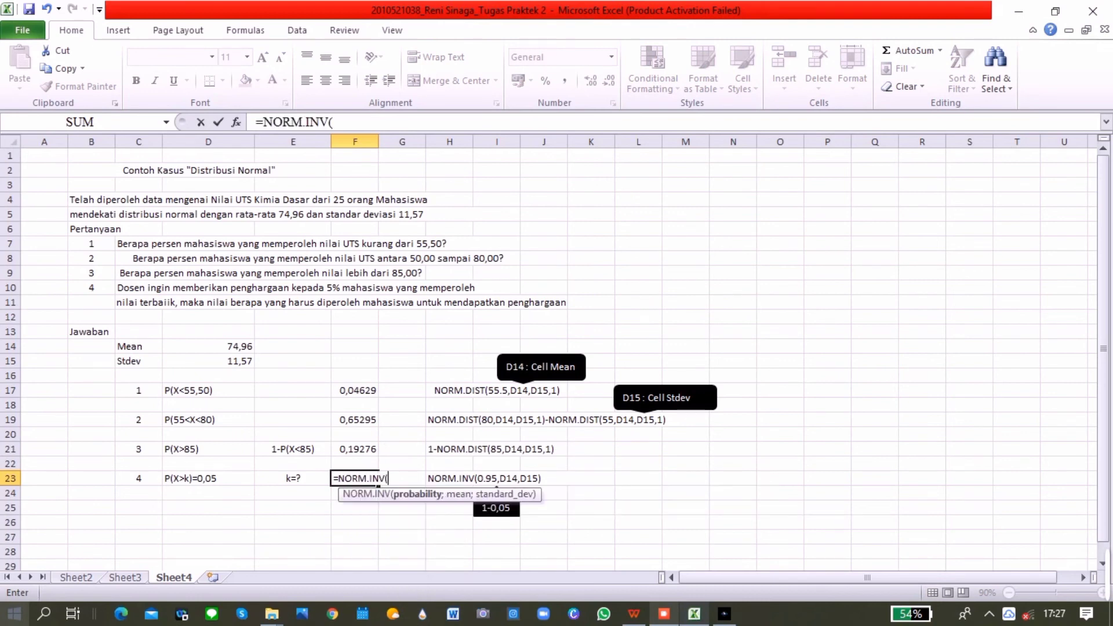
pyautogui.write('0,95;')
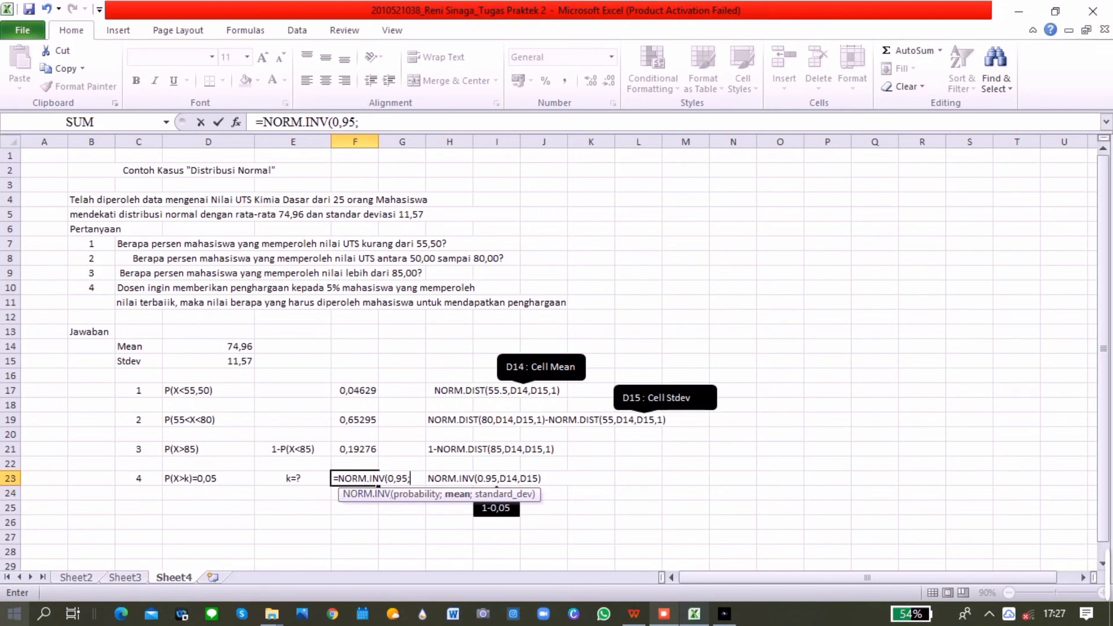
pyautogui.click(208, 347)
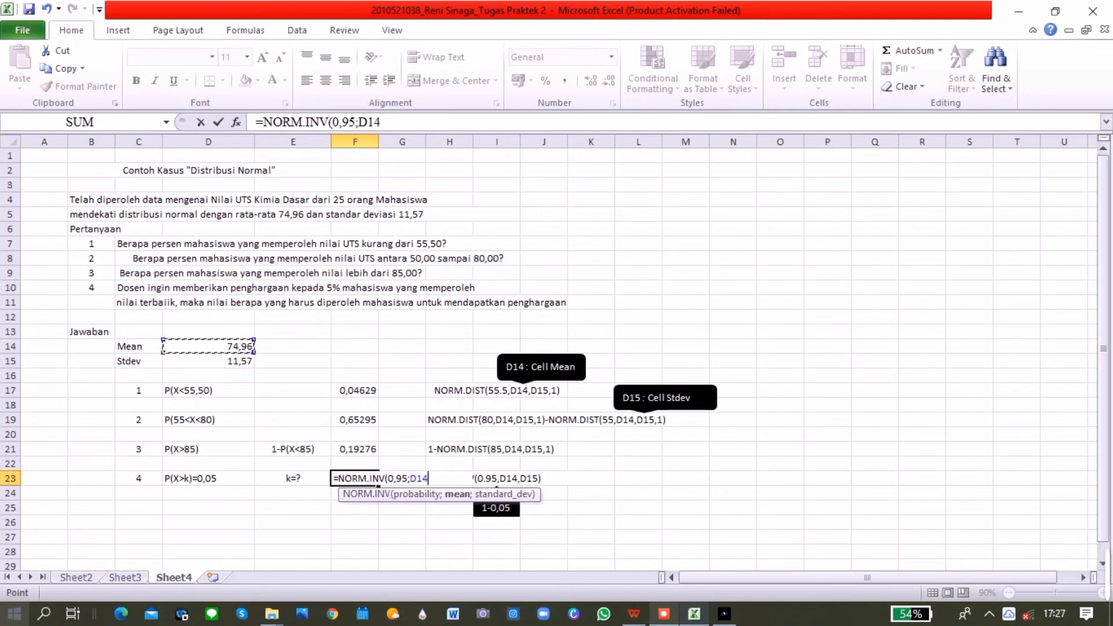
pyautogui.write(';')
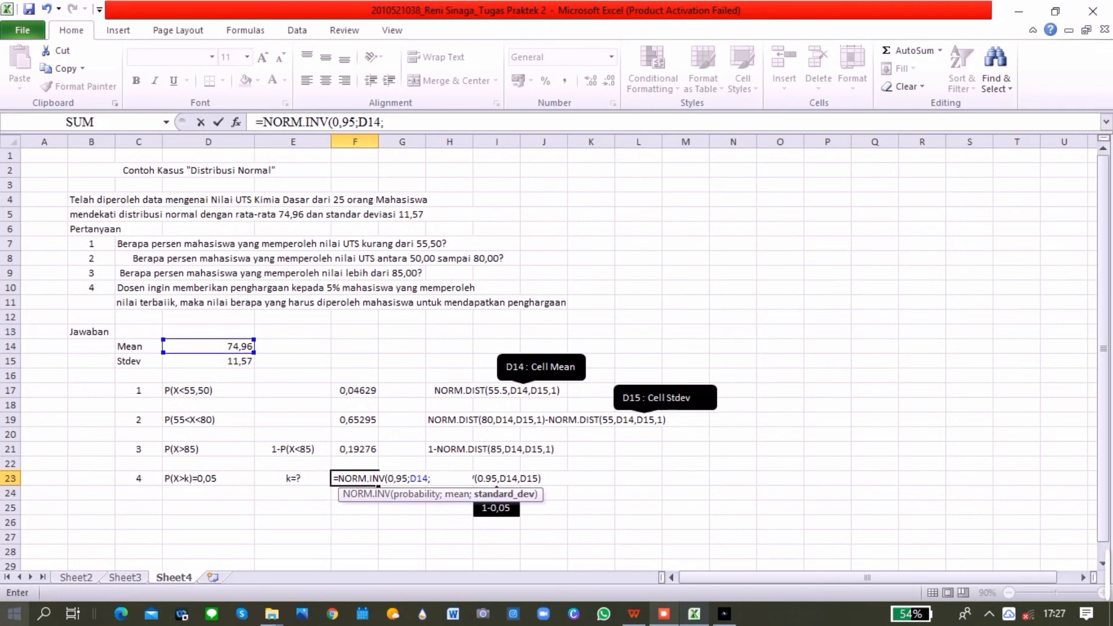
pyautogui.click(208, 361)
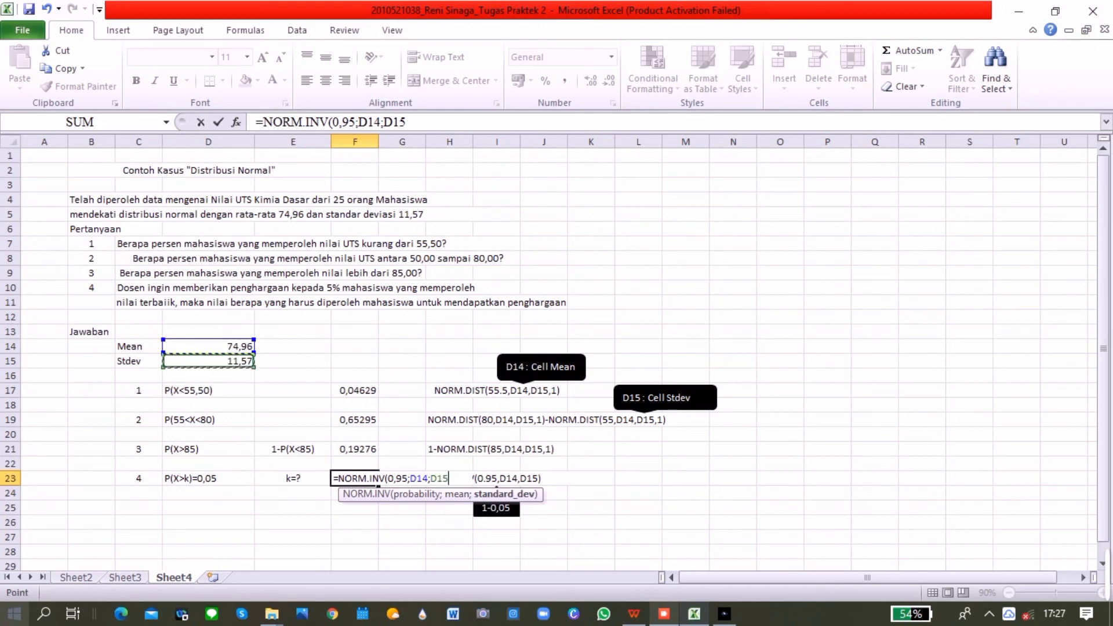
pyautogui.press('Return')
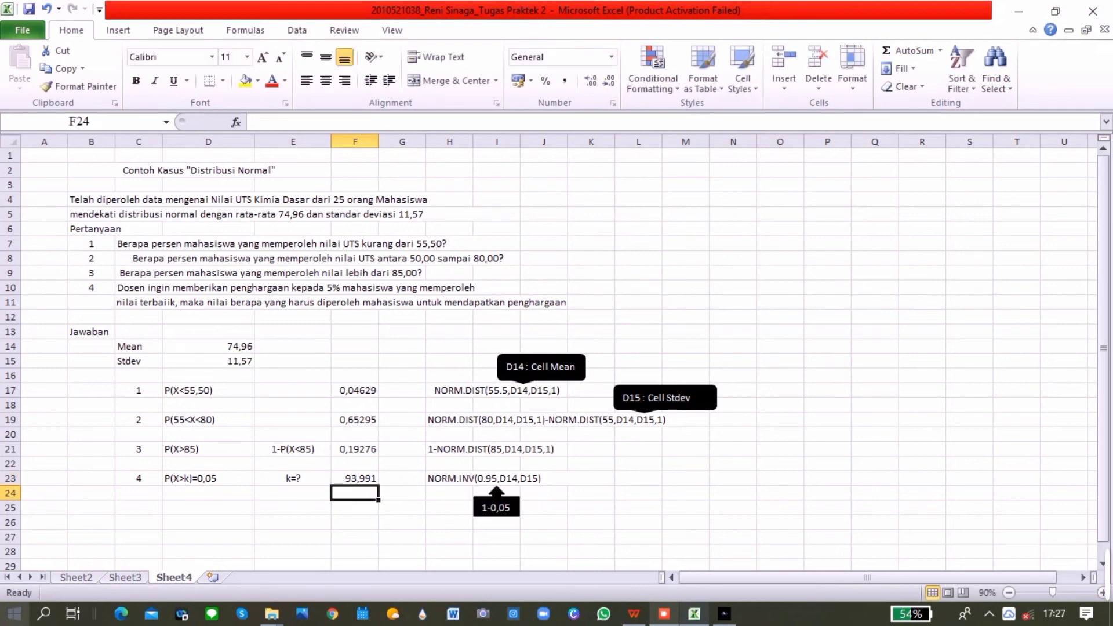